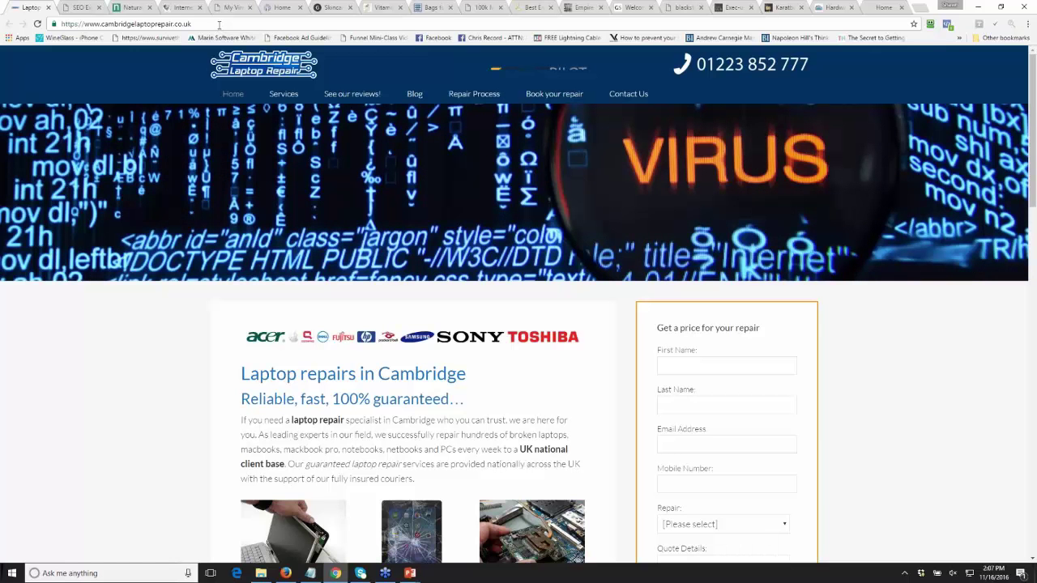
- Copy the Cambridge Laptop Repair site's web address in Chrome and switch to WebFire in Firefox
{"action": "left_click", "coordinate": [218, 24]}
{"action": "key", "text": "ctrl+c"}
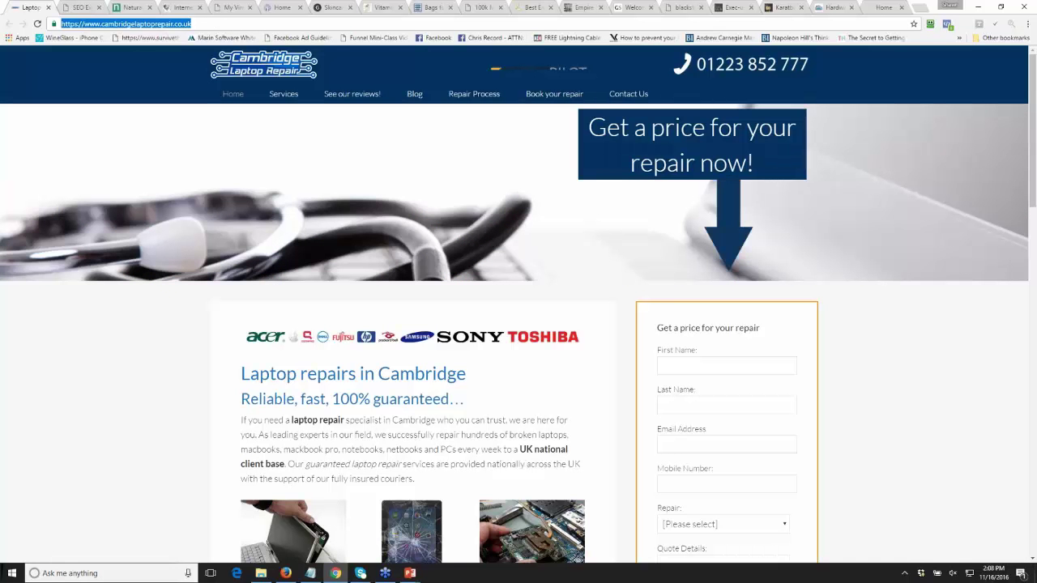
{"action": "left_click", "coordinate": [286, 572]}
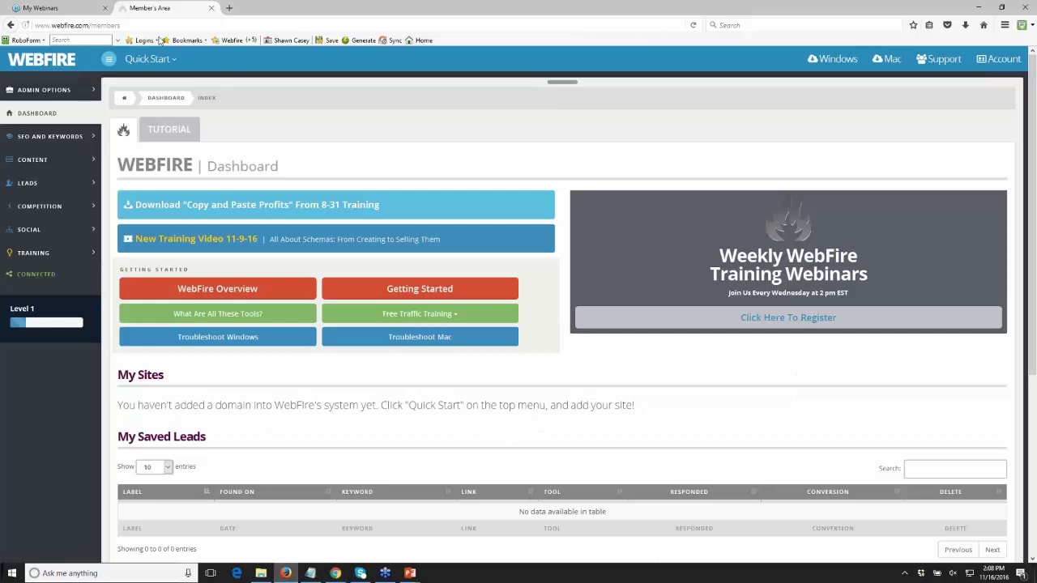
- Close the My Webinars page and open WebFire's Site Analysis tool for SEO and keywords
{"action": "left_click", "coordinate": [103, 9]}
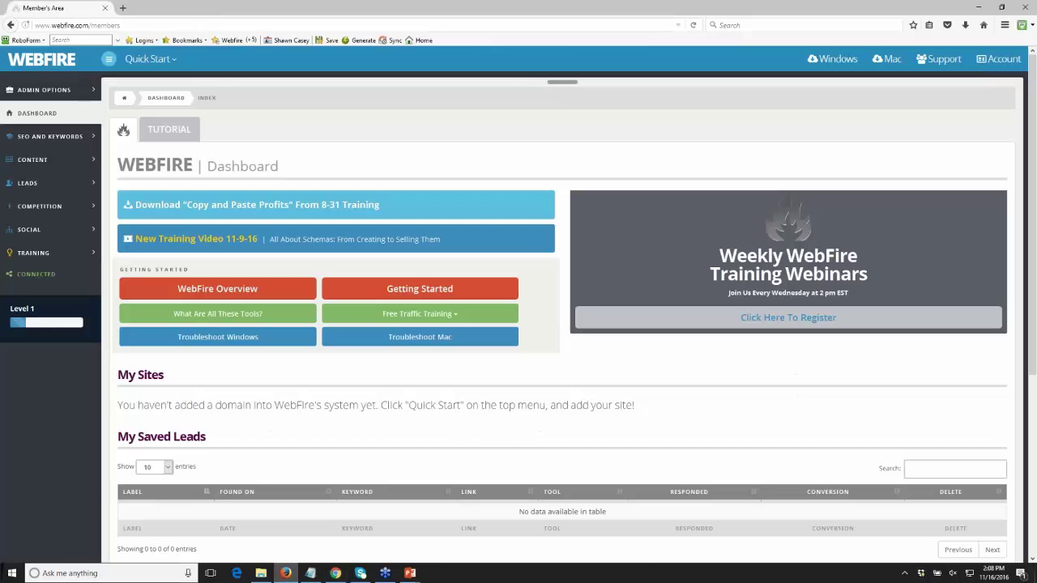
{"action": "left_click", "coordinate": [88, 140]}
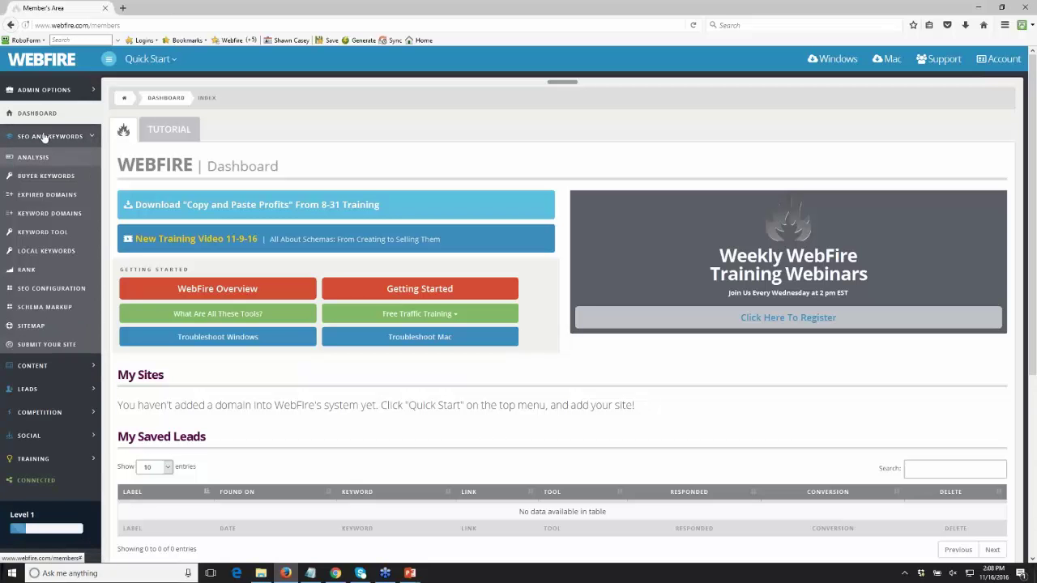
{"action": "left_click", "coordinate": [39, 161]}
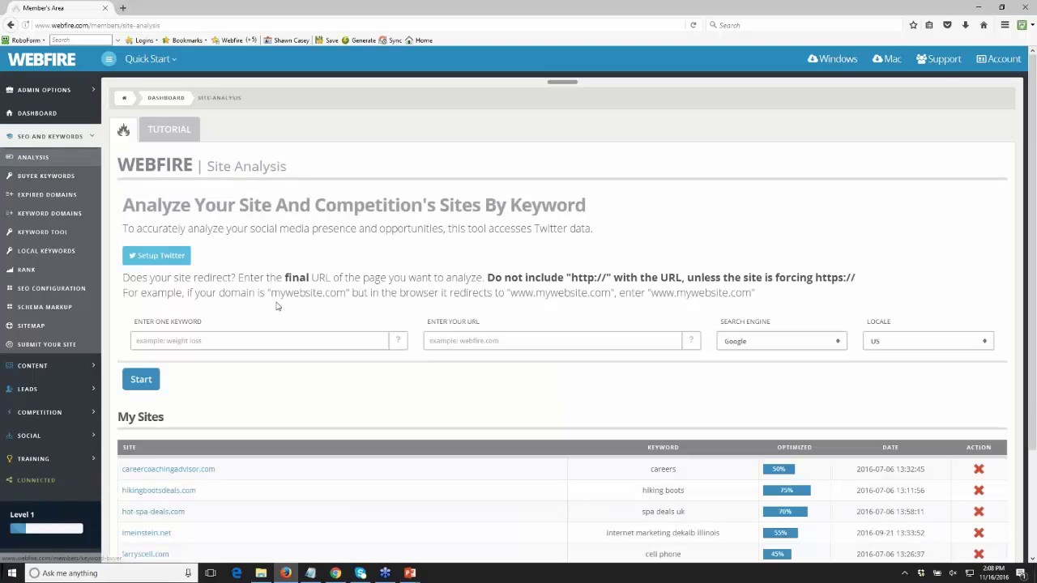
{"action": "left_click", "coordinate": [275, 347]}
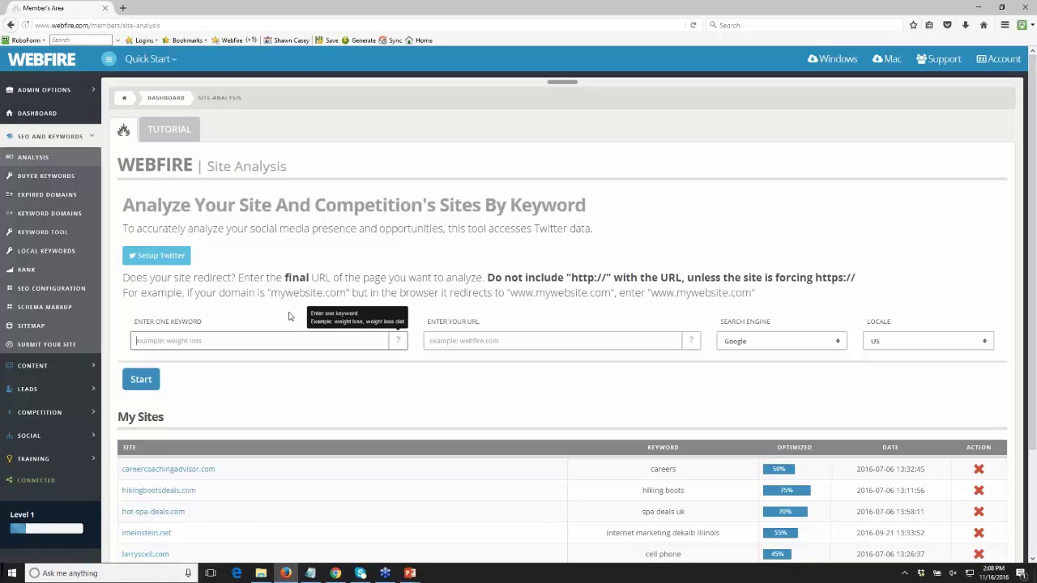
{"action": "left_click", "coordinate": [454, 349]}
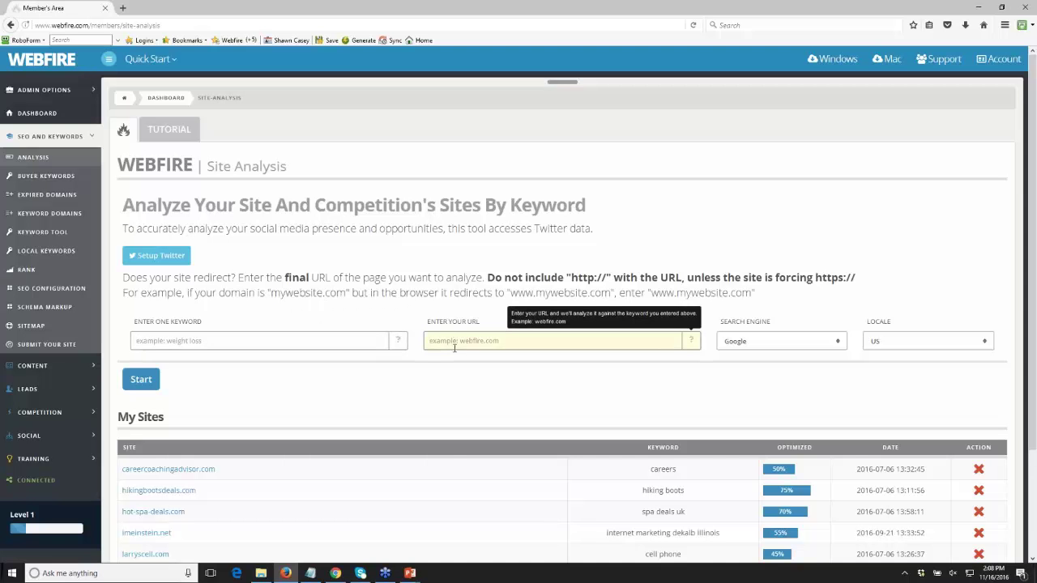
{"action": "key", "text": "ctrl+v"}
{"action": "left_click", "coordinate": [331, 342]}
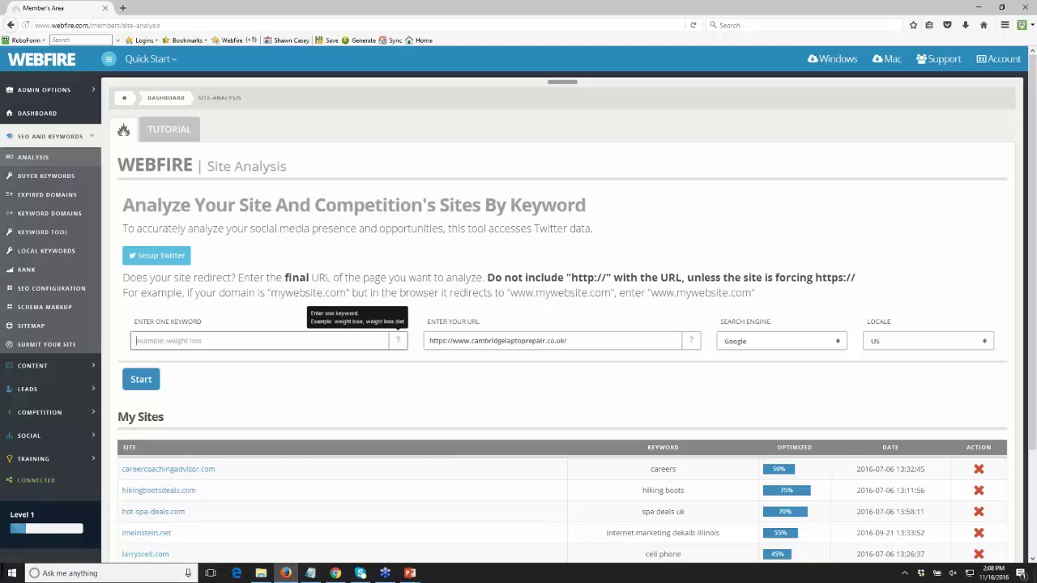
{"action": "type", "text": "cambridge laptop repair"}
{"action": "left_click", "coordinate": [140, 379]}
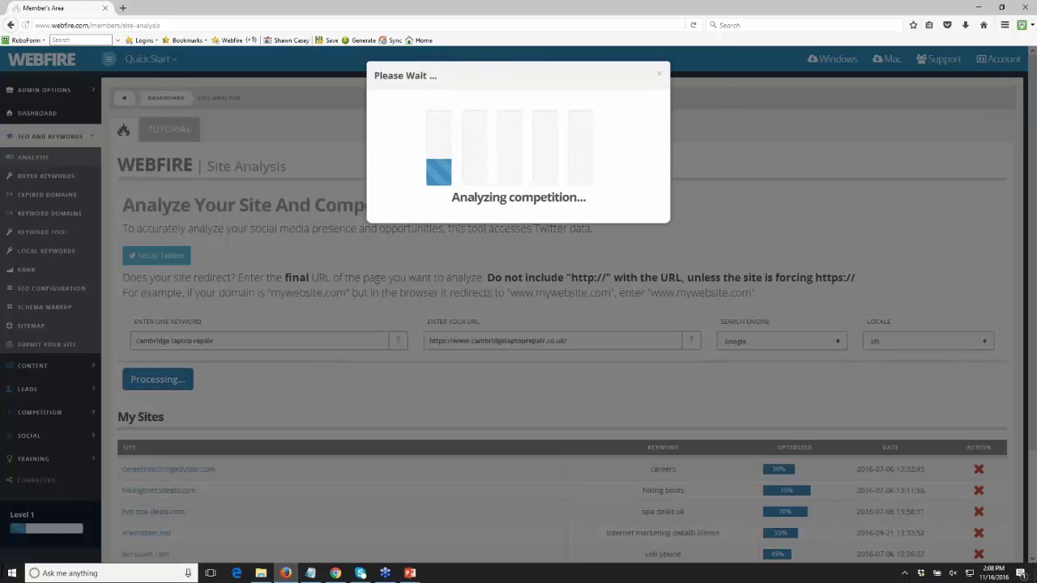
- Switch to Chrome and look over the Cambridge Laptop Repair homepage, including its row of laptop brand logos
{"action": "left_click", "coordinate": [335, 573]}
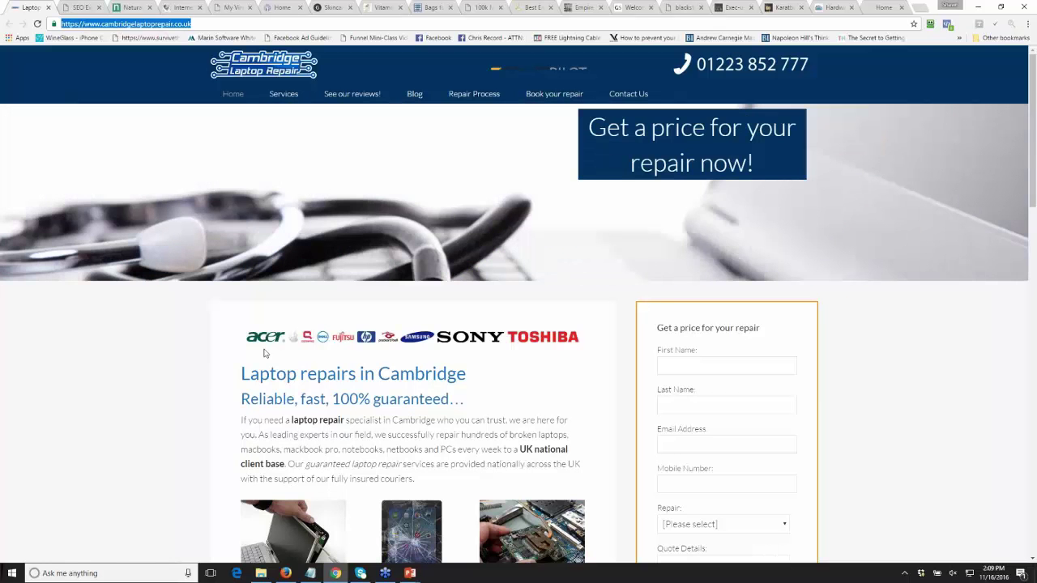
{"action": "left_click", "coordinate": [243, 330]}
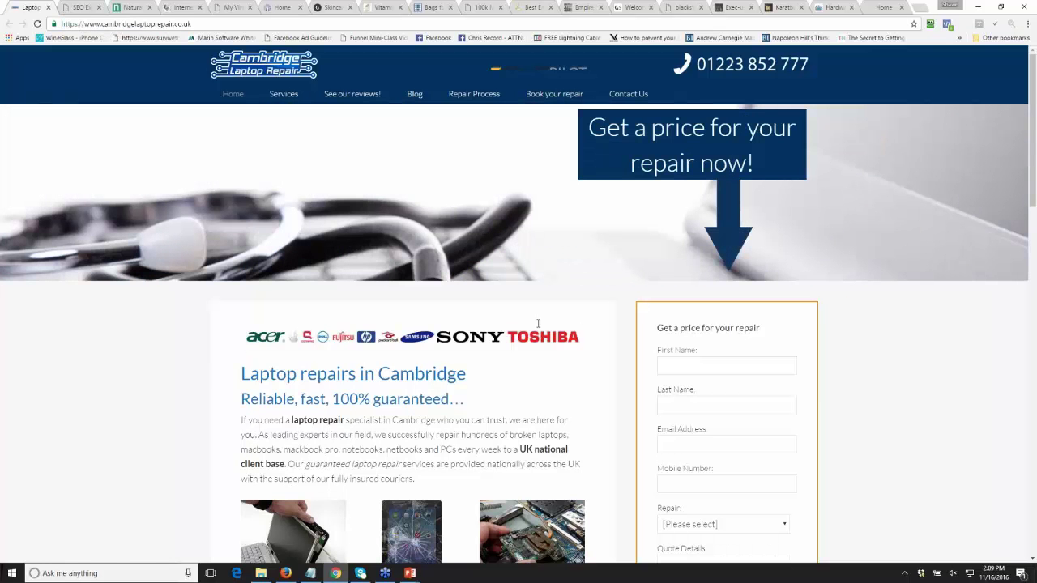
{"action": "left_click_drag", "start_coordinate": [536, 324], "coordinate": [567, 359]}
{"action": "left_click", "coordinate": [556, 364]}
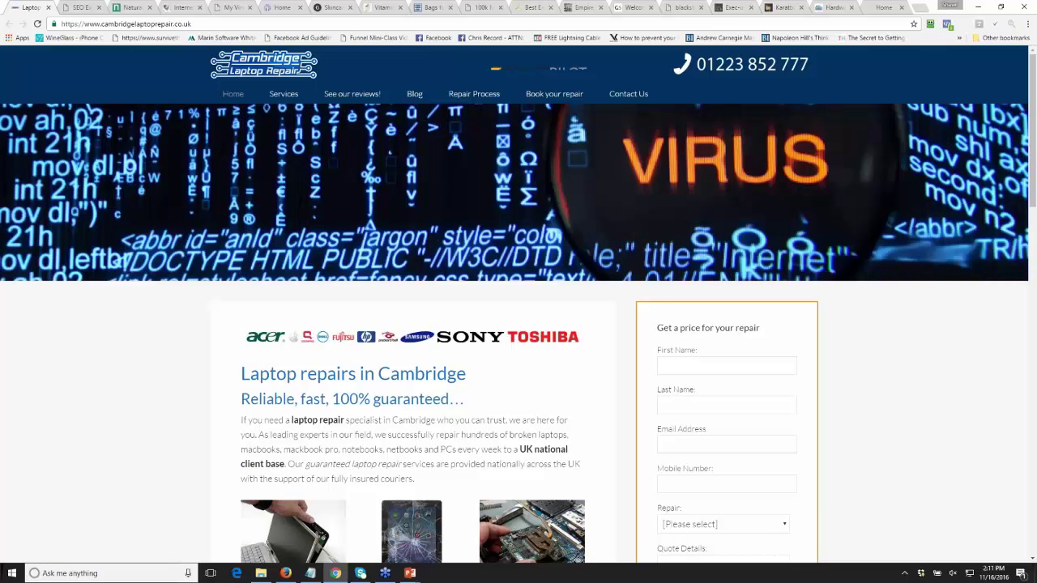
- Return to the WebFire report in Firefox and examine the site title finding, highlighting the full title and its replacement screen part
{"action": "left_click", "coordinate": [285, 572]}
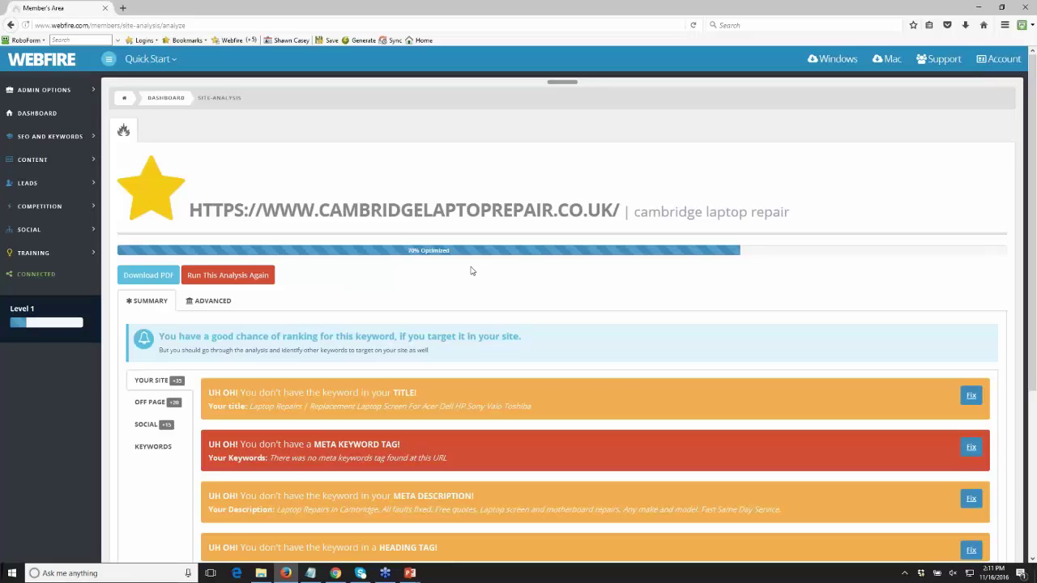
{"action": "scroll", "coordinate": [471, 271], "scroll_direction": "down", "scroll_amount": 3}
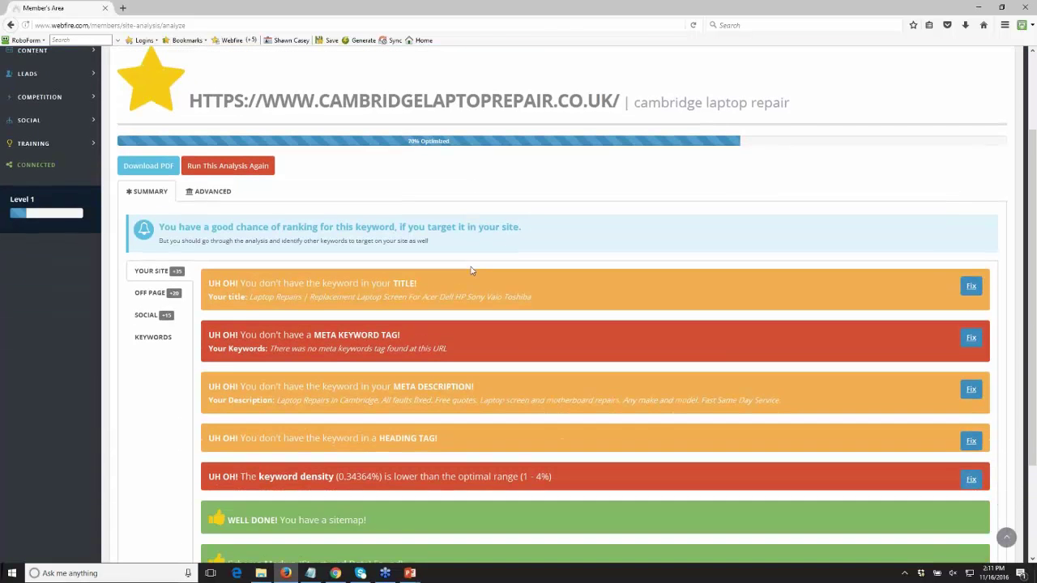
{"action": "scroll", "coordinate": [471, 271], "scroll_direction": "down", "scroll_amount": 2}
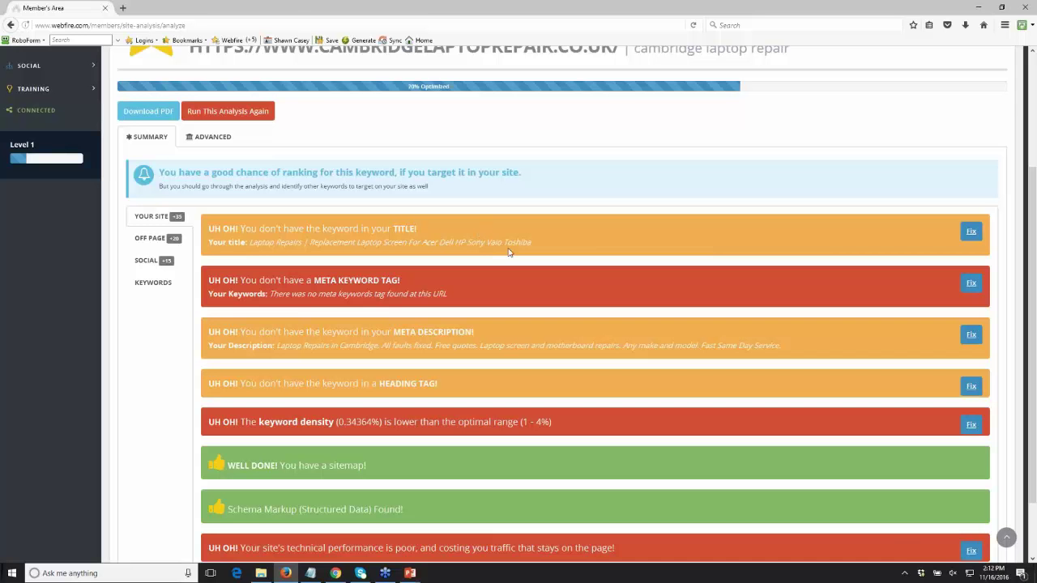
{"action": "left_click_drag", "start_coordinate": [528, 242], "coordinate": [250, 243]}
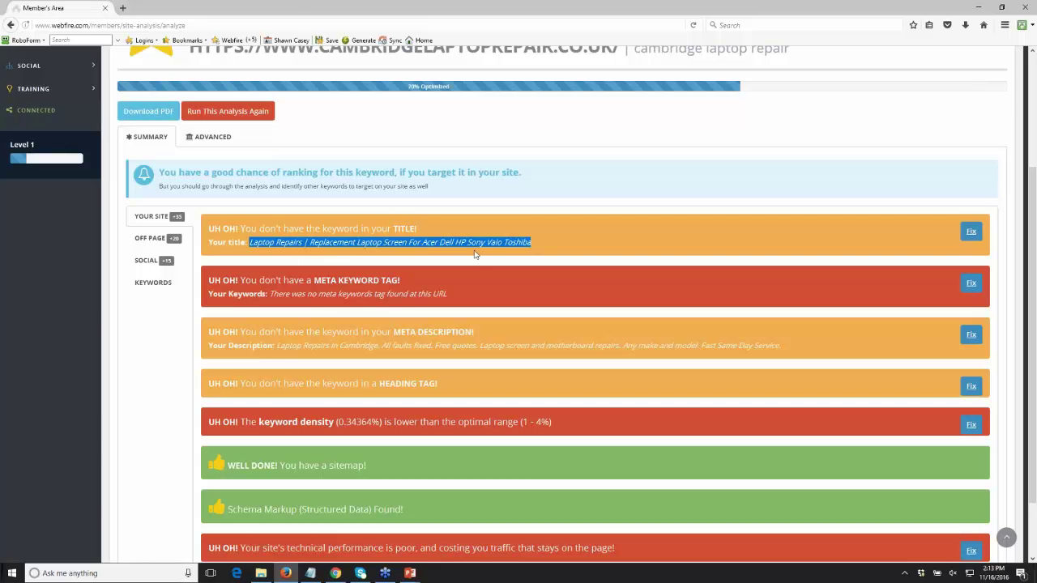
{"action": "left_click", "coordinate": [506, 252]}
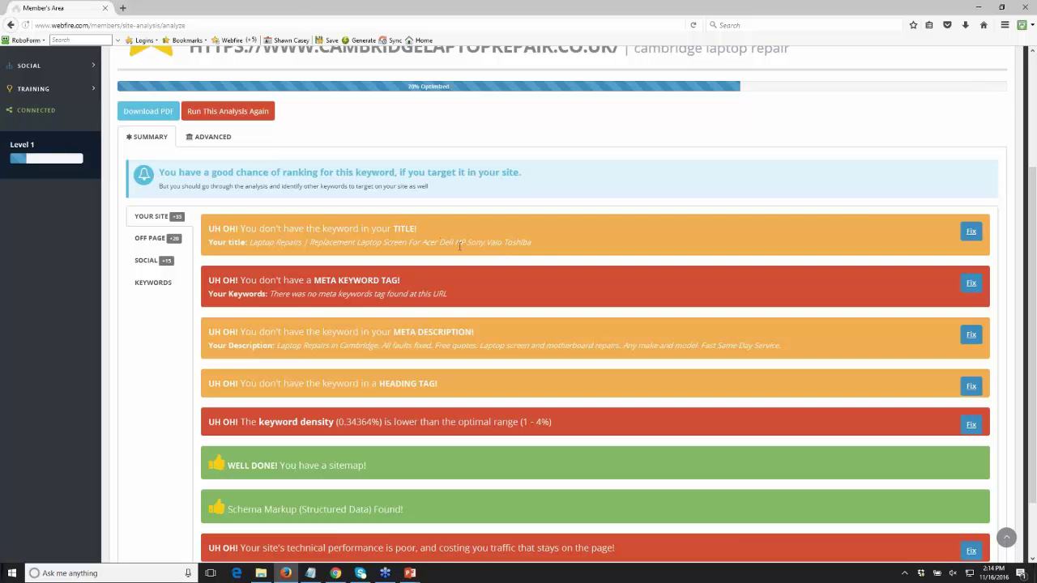
{"action": "left_click_drag", "start_coordinate": [532, 242], "coordinate": [310, 250]}
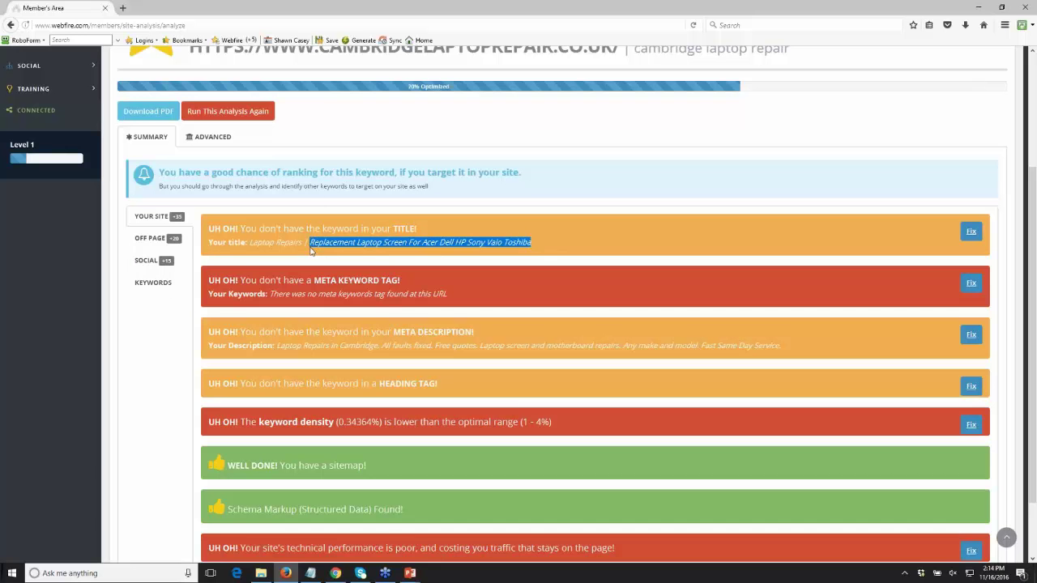
{"action": "left_click", "coordinate": [436, 253]}
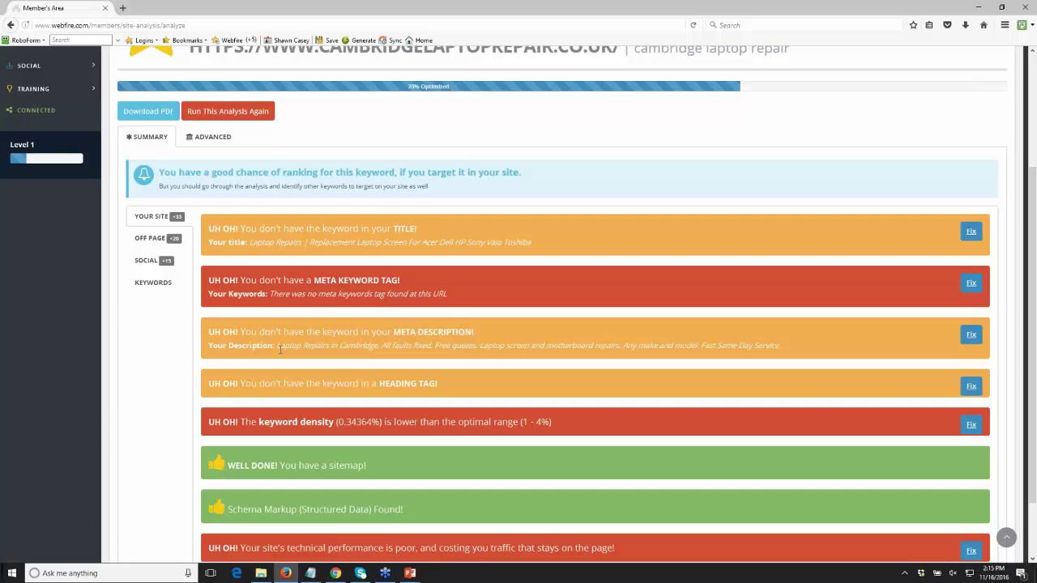
- Examine the meta description finding, highlighting its opening phrase about laptop repairs in Cambridge, and enlarge the report text
{"action": "left_click_drag", "start_coordinate": [279, 349], "coordinate": [377, 346]}
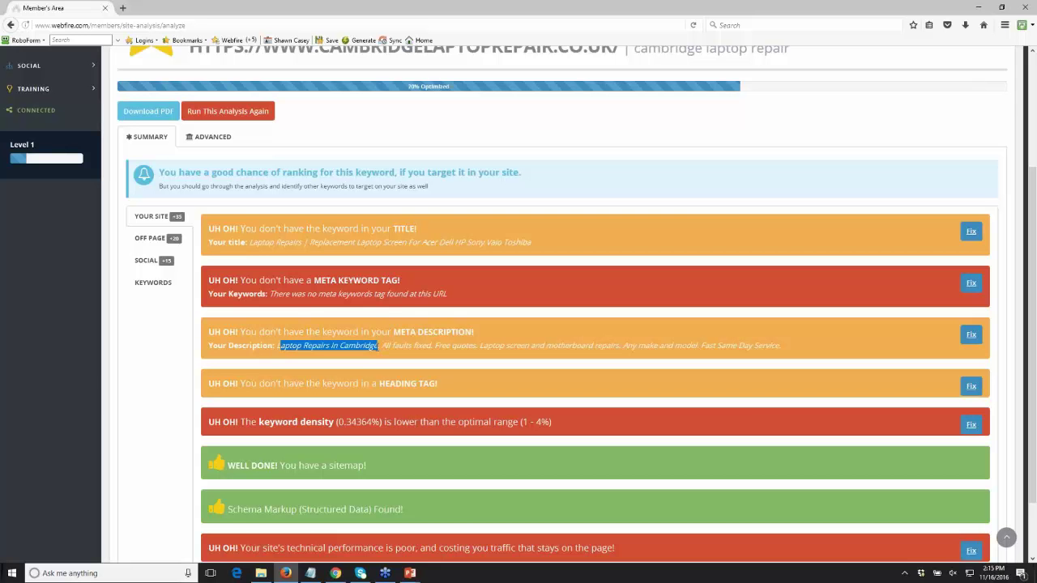
{"action": "left_click", "coordinate": [381, 371]}
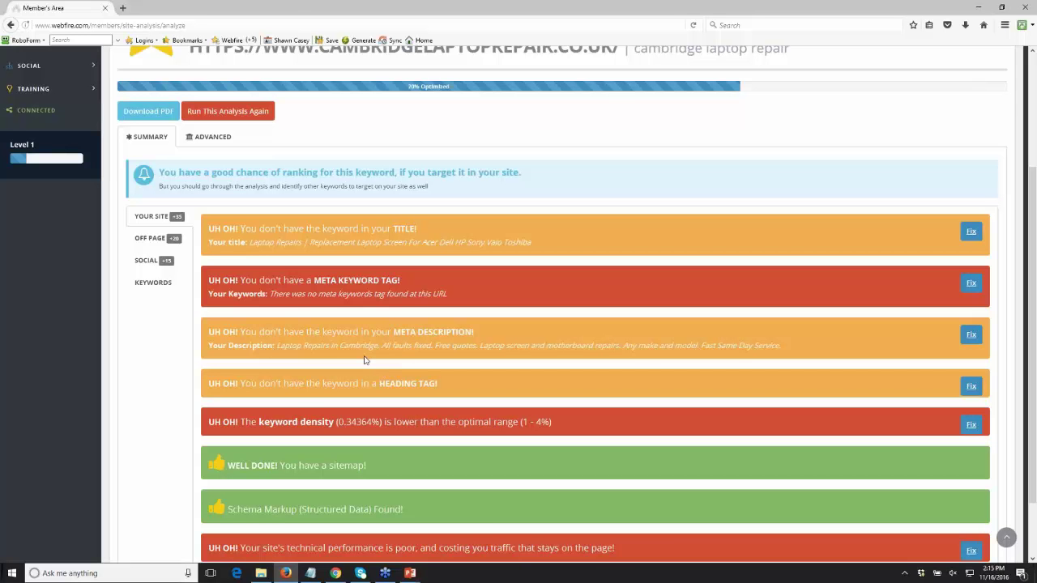
{"action": "key", "text": "ctrl+plus"}
{"action": "key", "text": "ctrl+plus"}
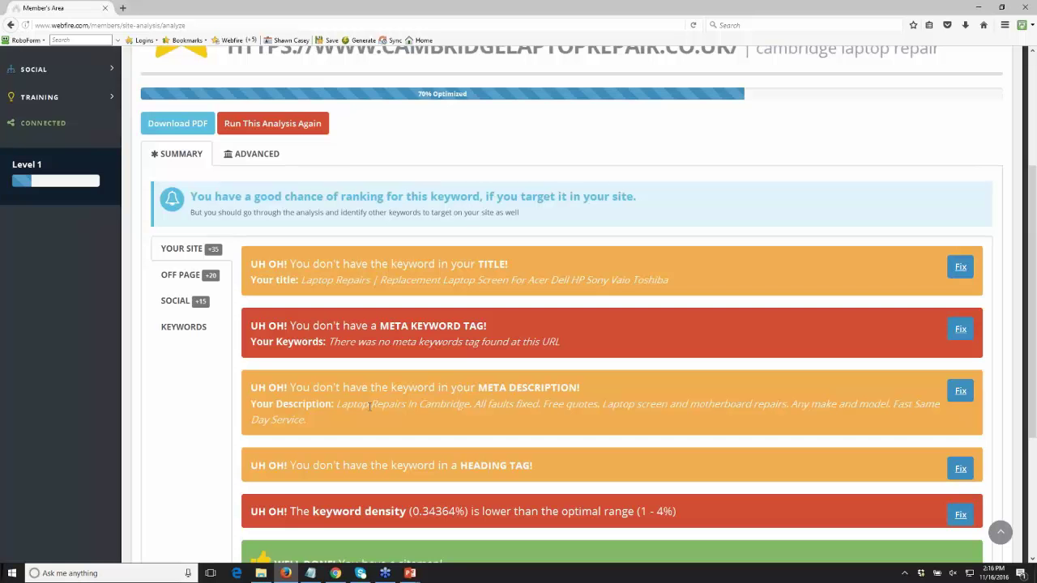
- Review the remaining Your Site findings and expand the Images section to examine the alt tag of each image
{"action": "scroll", "coordinate": [370, 407], "scroll_direction": "down", "scroll_amount": 3}
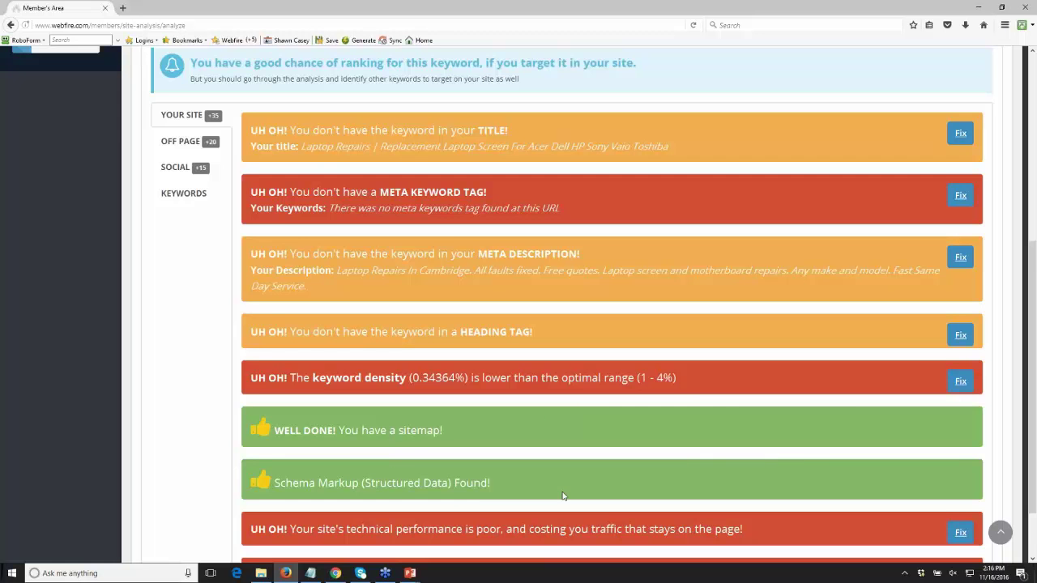
{"action": "scroll", "coordinate": [564, 496], "scroll_direction": "down", "scroll_amount": 2}
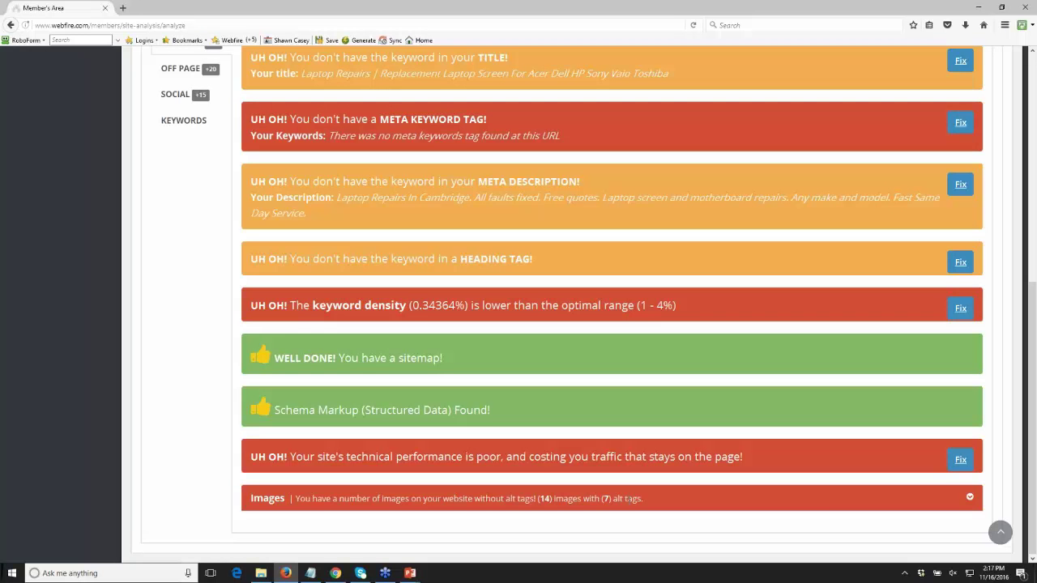
{"action": "left_click", "coordinate": [969, 497]}
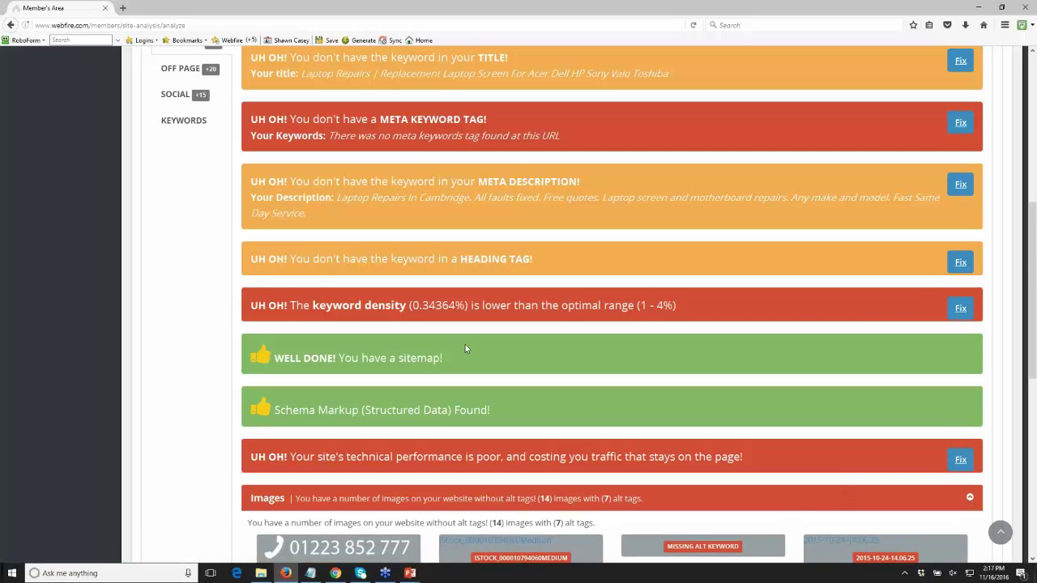
{"action": "scroll", "coordinate": [465, 349], "scroll_direction": "down", "scroll_amount": 4}
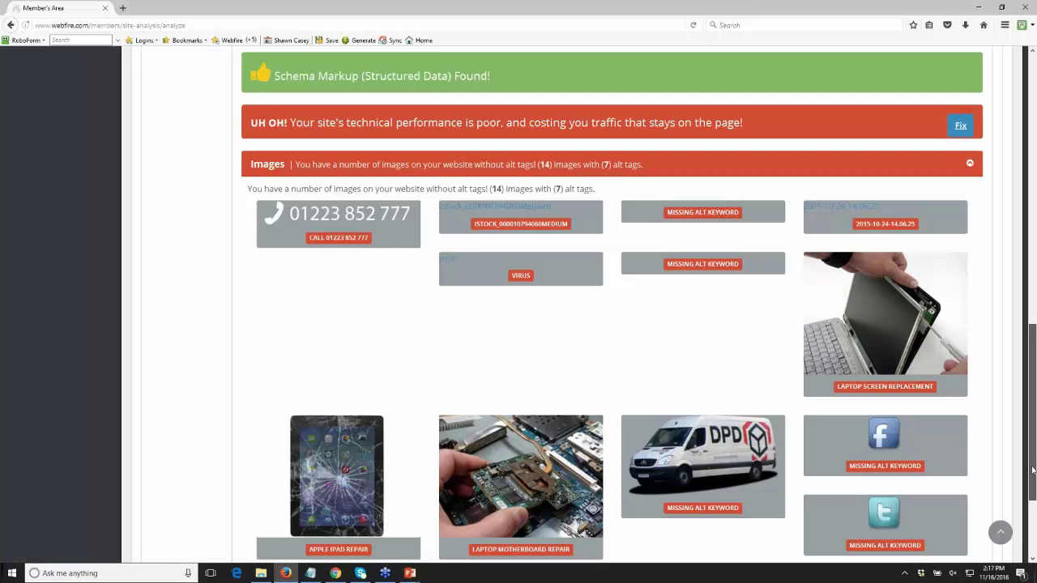
{"action": "scroll", "coordinate": [1032, 470], "scroll_direction": "up", "scroll_amount": 6}
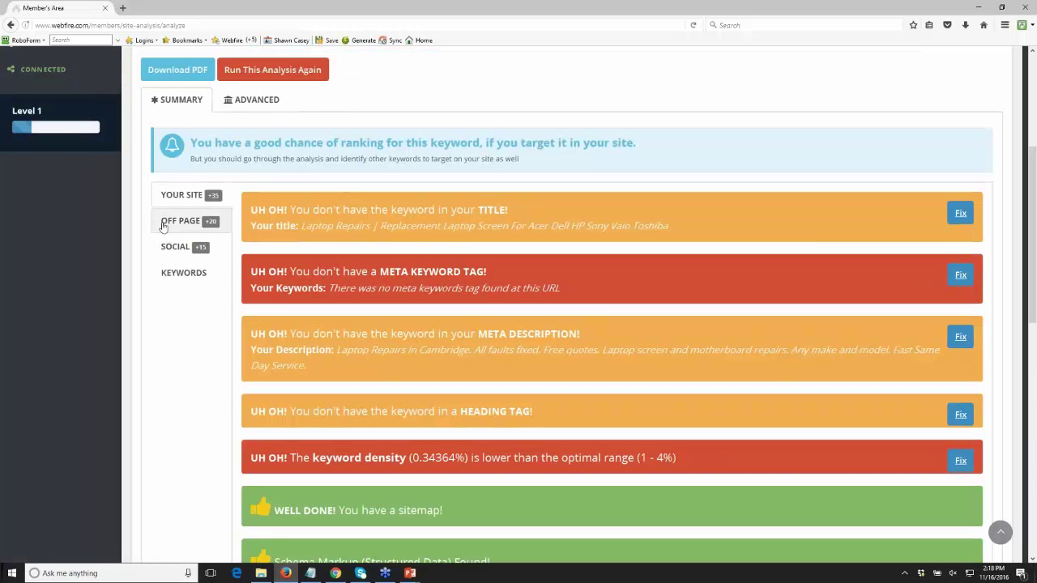
- Review the report's Off Page results on backlinks, the DMOZ listing and the Alexa rank chart
{"action": "left_click", "coordinate": [174, 228]}
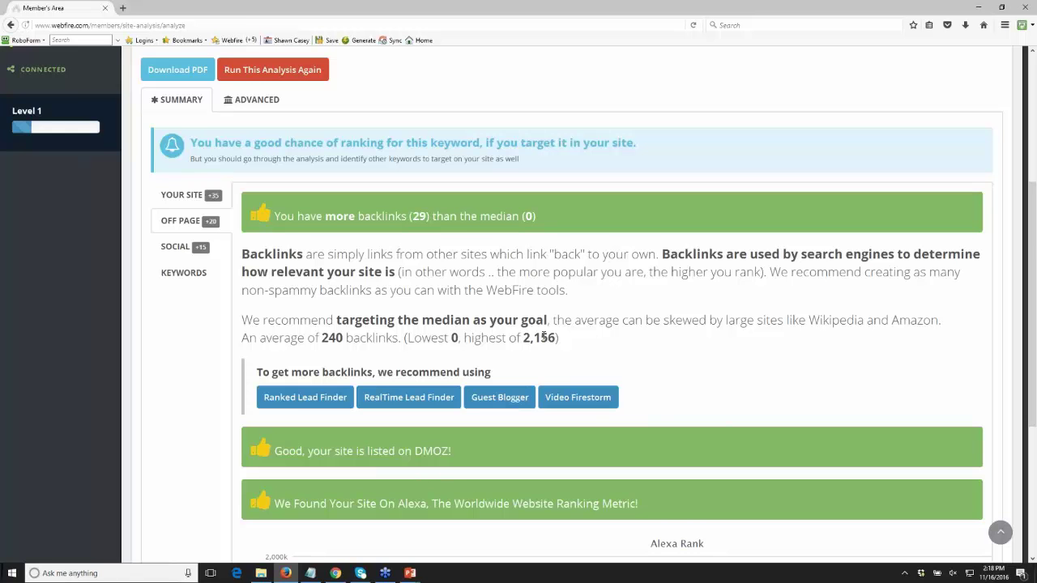
{"action": "scroll", "coordinate": [543, 337], "scroll_direction": "down", "scroll_amount": 3}
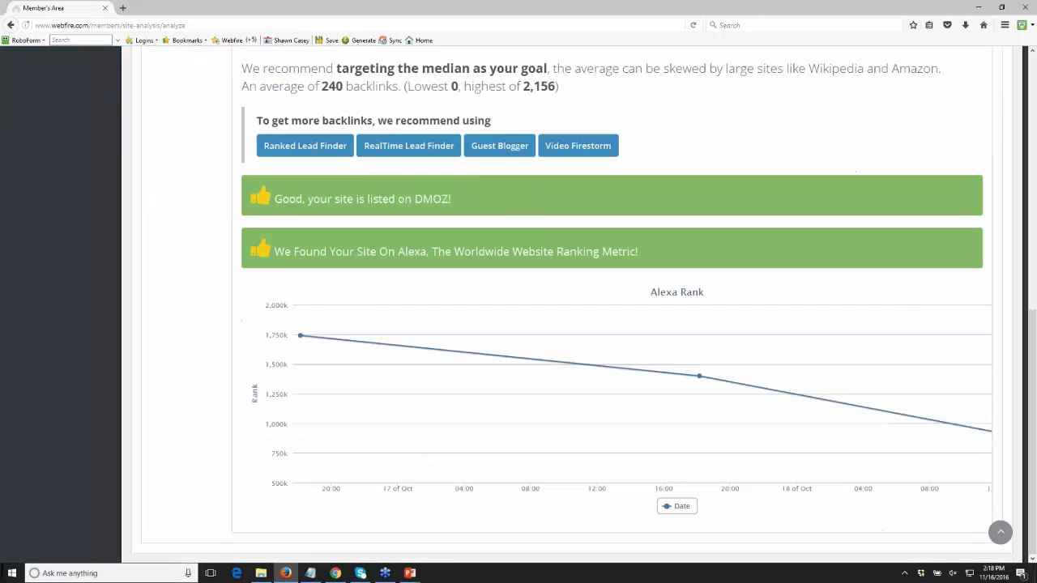
{"action": "scroll", "coordinate": [244, 233], "scroll_direction": "up", "scroll_amount": 3}
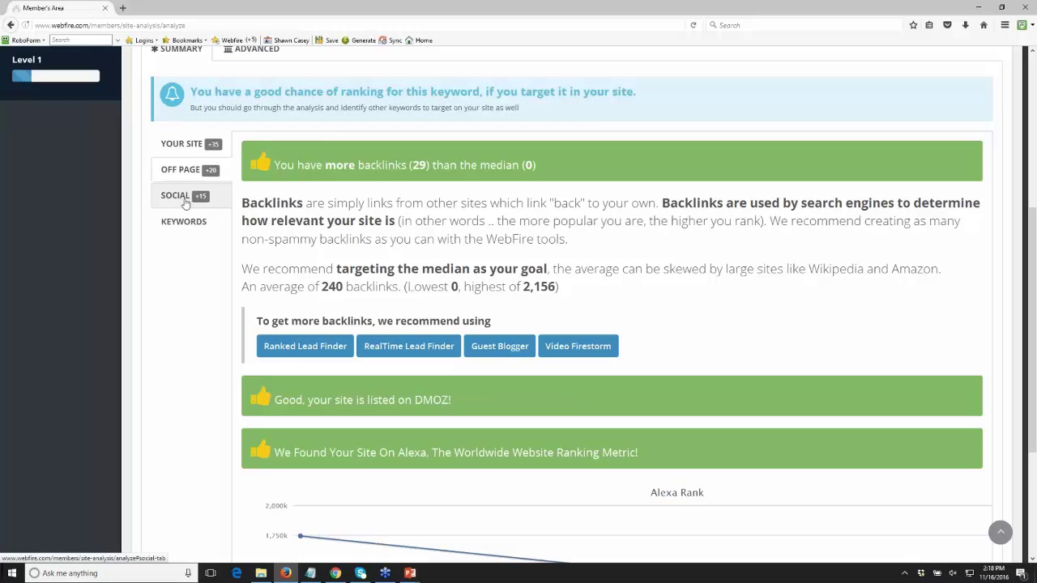
- Review the report's Social mentions and its Related Keywords table of monthly searches and ad competition
{"action": "left_click", "coordinate": [184, 201]}
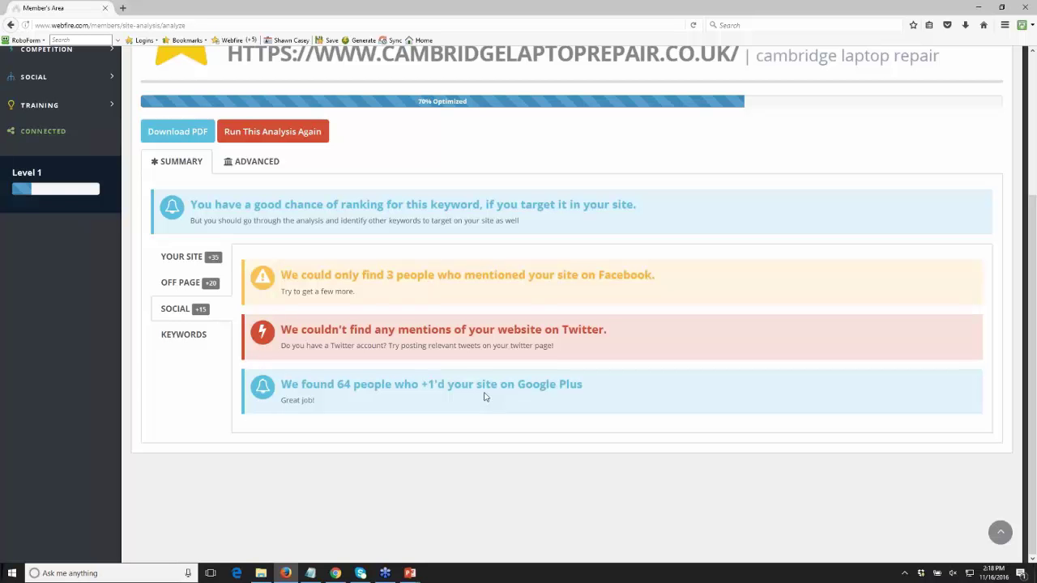
{"action": "left_click", "coordinate": [202, 336]}
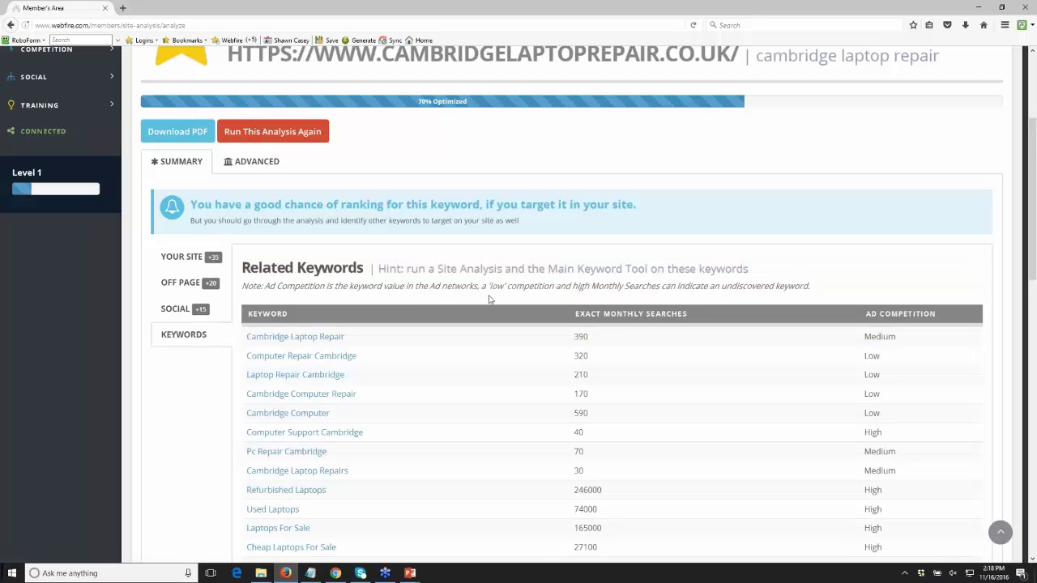
{"action": "scroll", "coordinate": [488, 299], "scroll_direction": "down", "scroll_amount": 3}
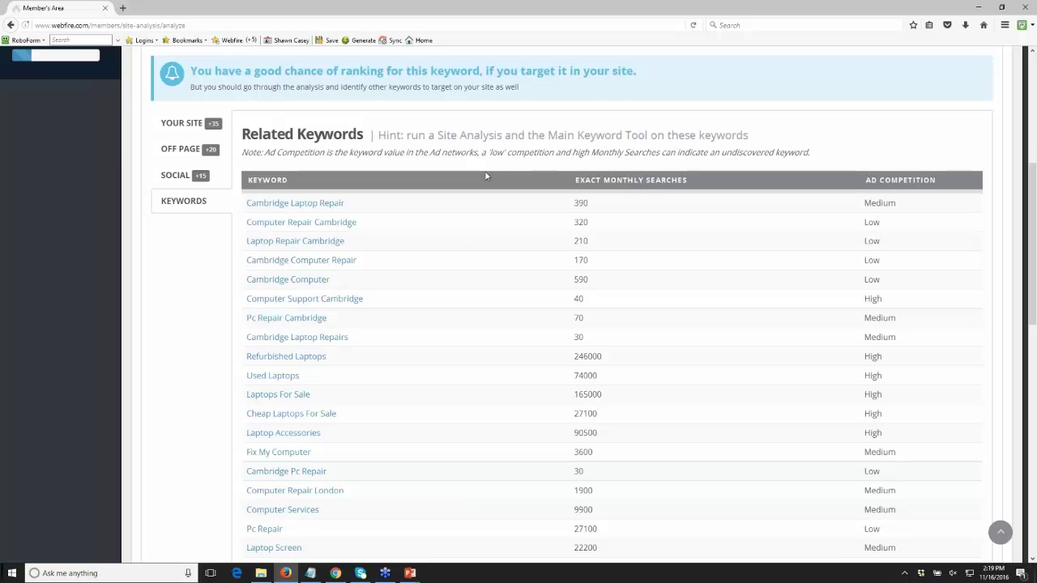
- Switch to Chrome and examine the Cambridge Laptop Repair homepage and the keywords in its domain name
{"action": "left_click", "coordinate": [336, 574]}
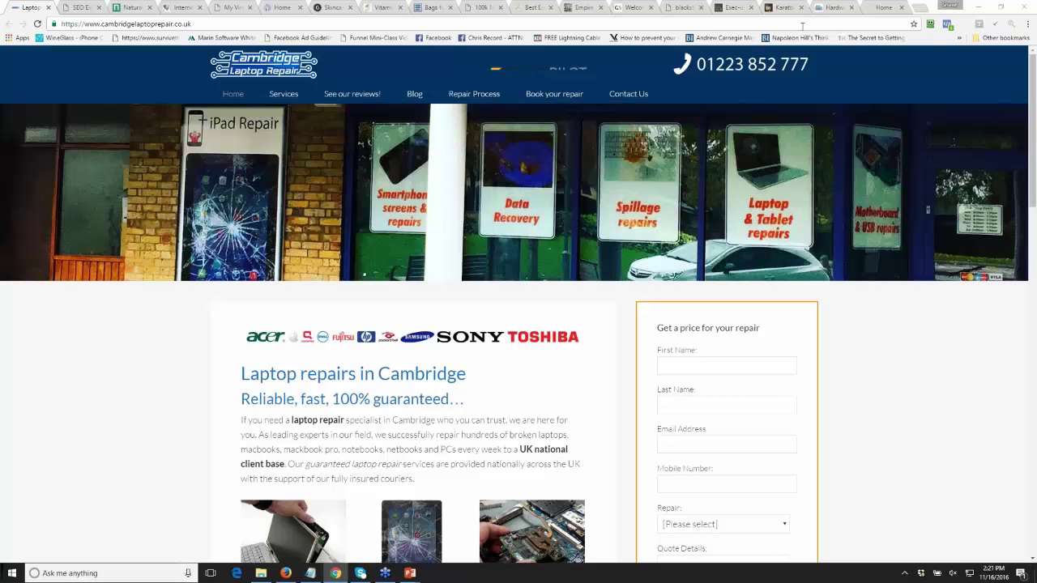
{"action": "left_click", "coordinate": [524, 21]}
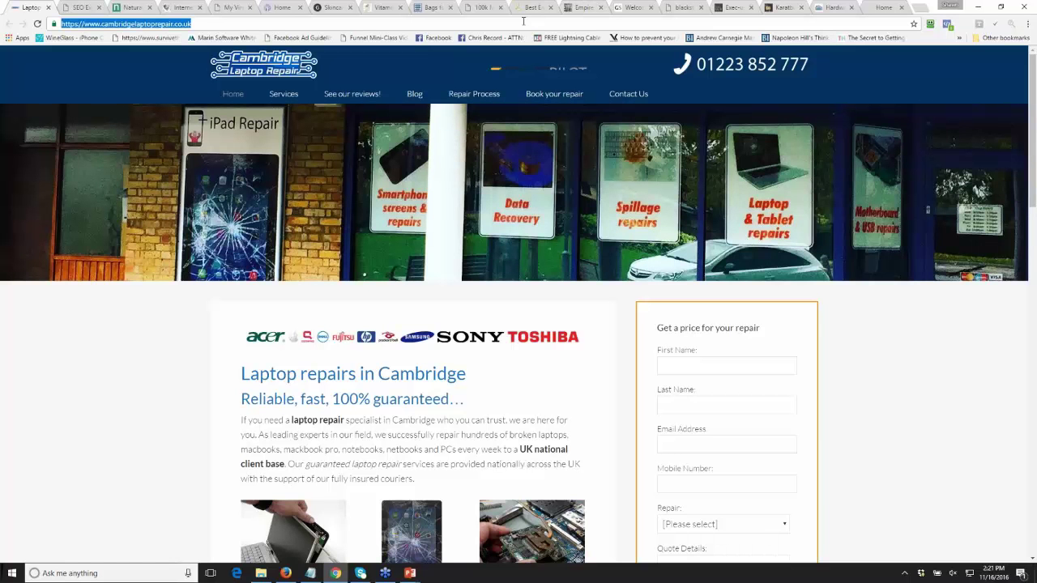
{"action": "left_click", "coordinate": [145, 23]}
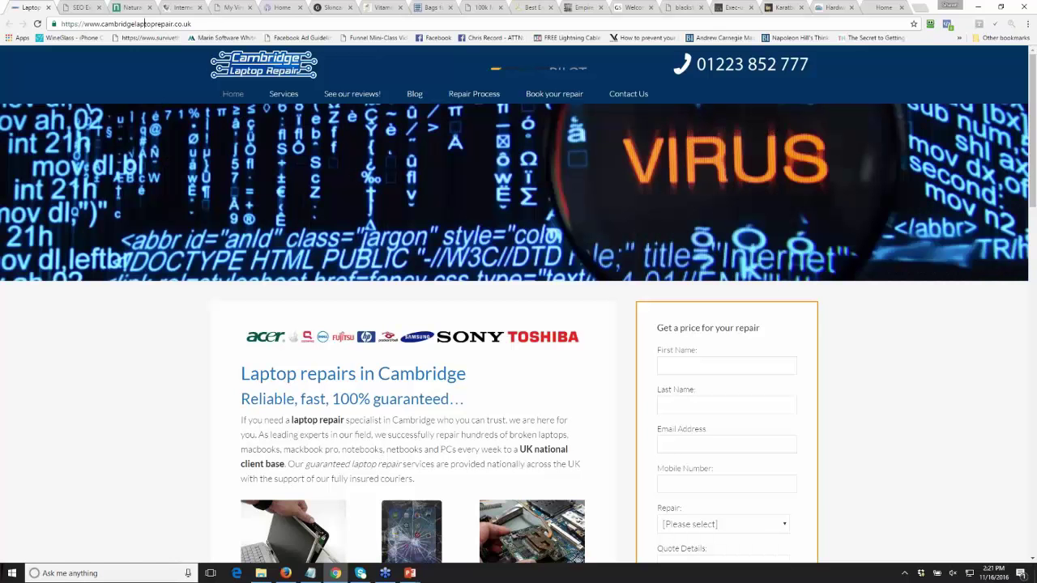
- Switch back to Firefox, open google.co.uk in a new tab and search for "cambridge laptop repair"
{"action": "left_click", "coordinate": [285, 574]}
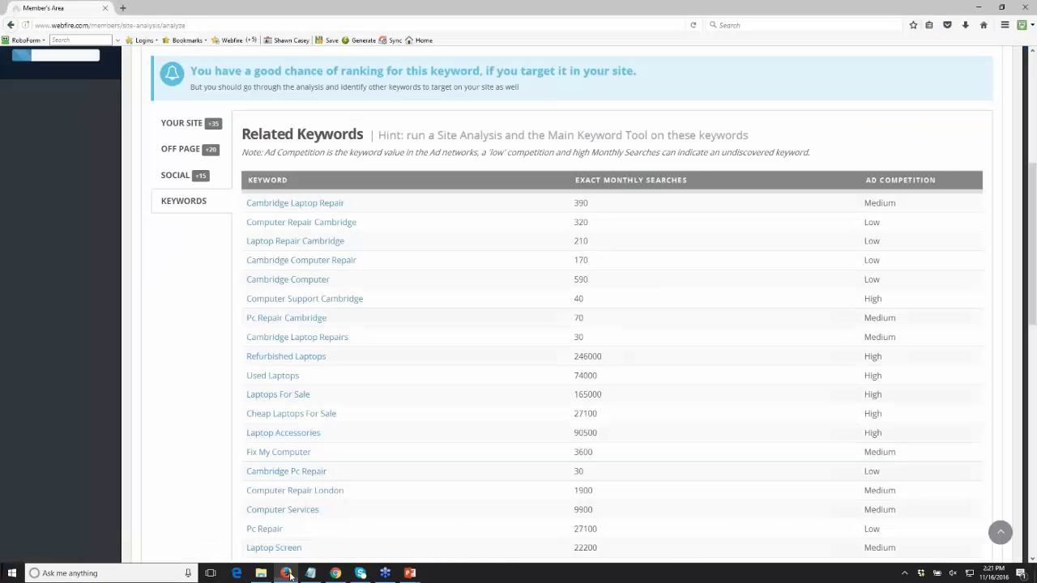
{"action": "left_click", "coordinate": [121, 9]}
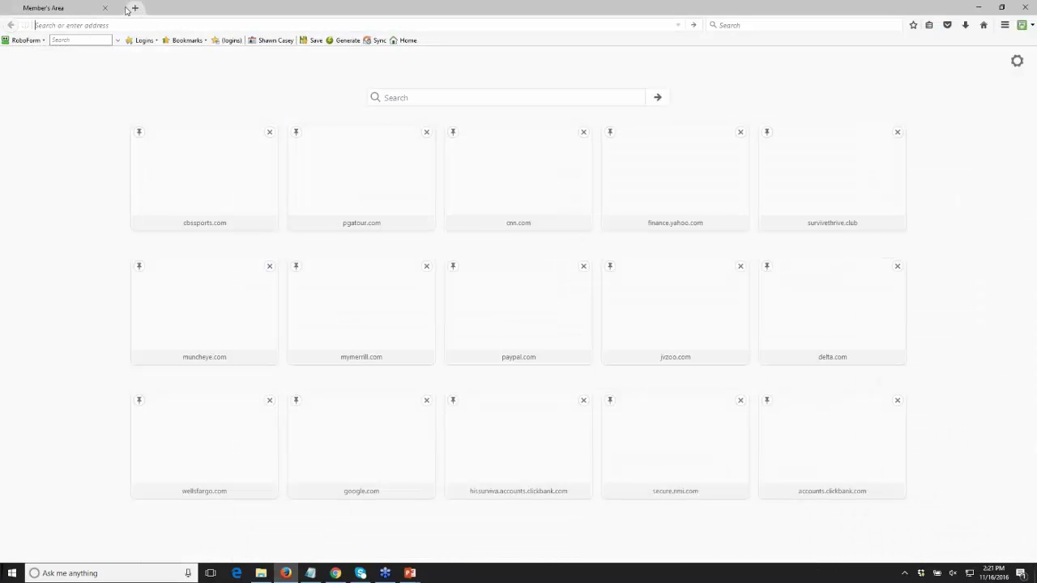
{"action": "type", "text": "google"}
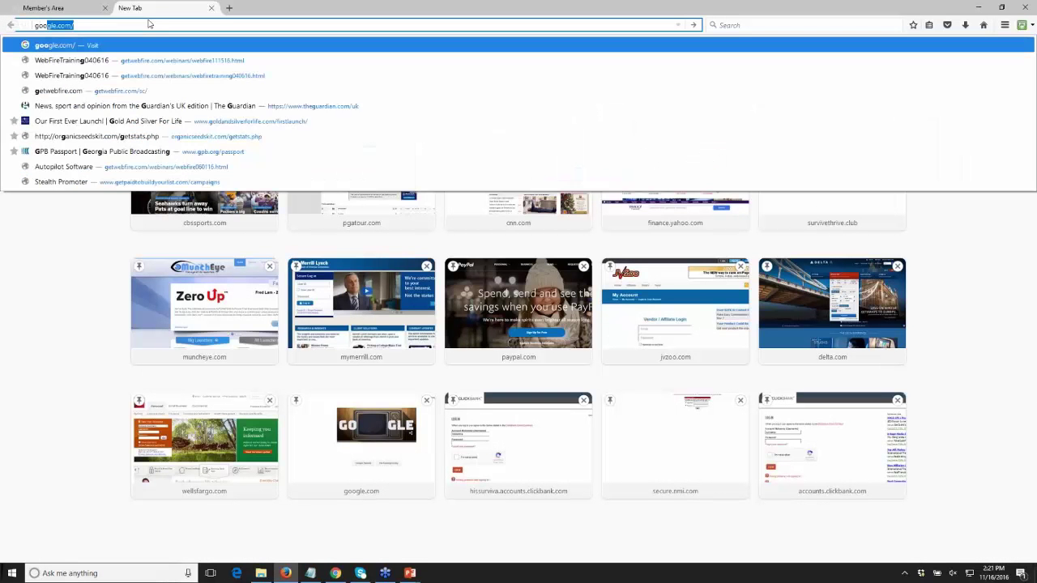
{"action": "type", "text": ".co.uk"}
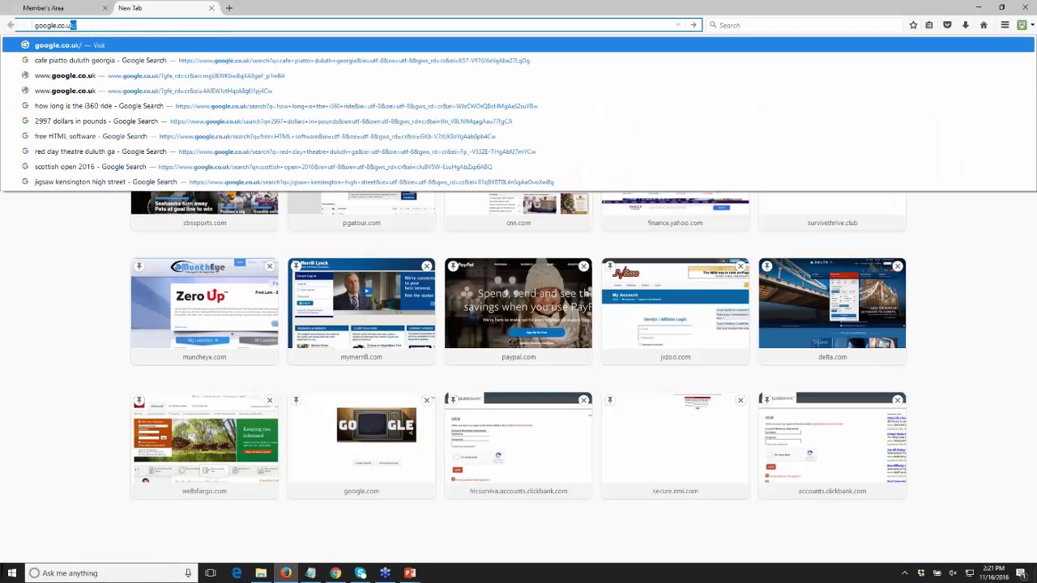
{"action": "key", "text": "Return"}
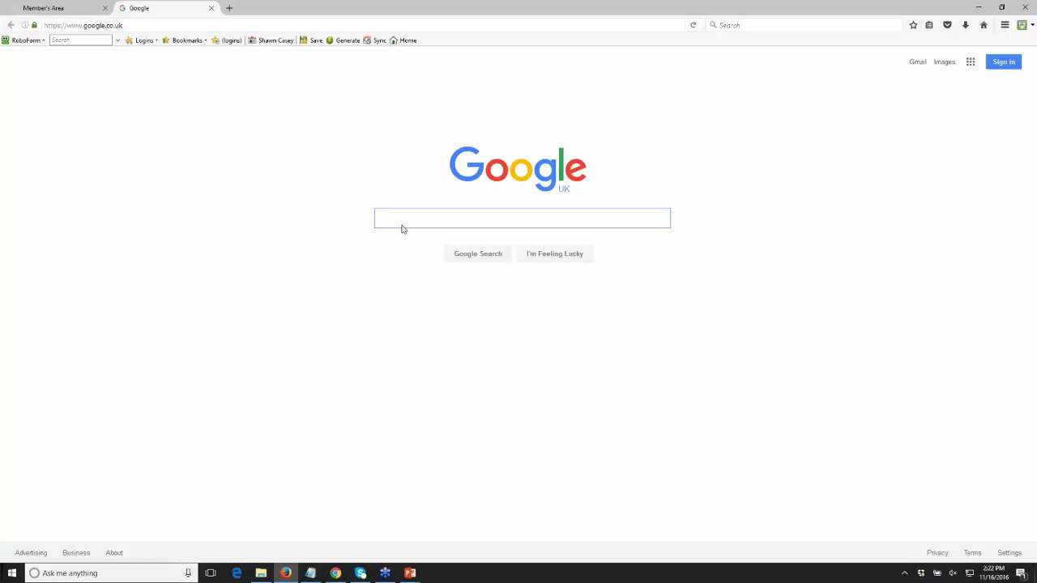
{"action": "type", "text": "cambridge "}
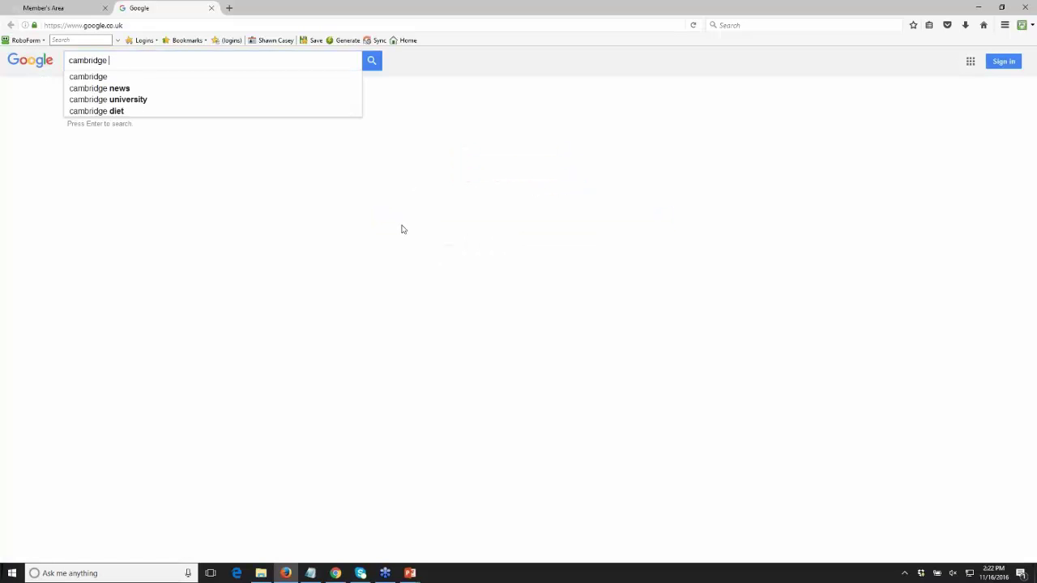
{"action": "type", "text": "laptop"}
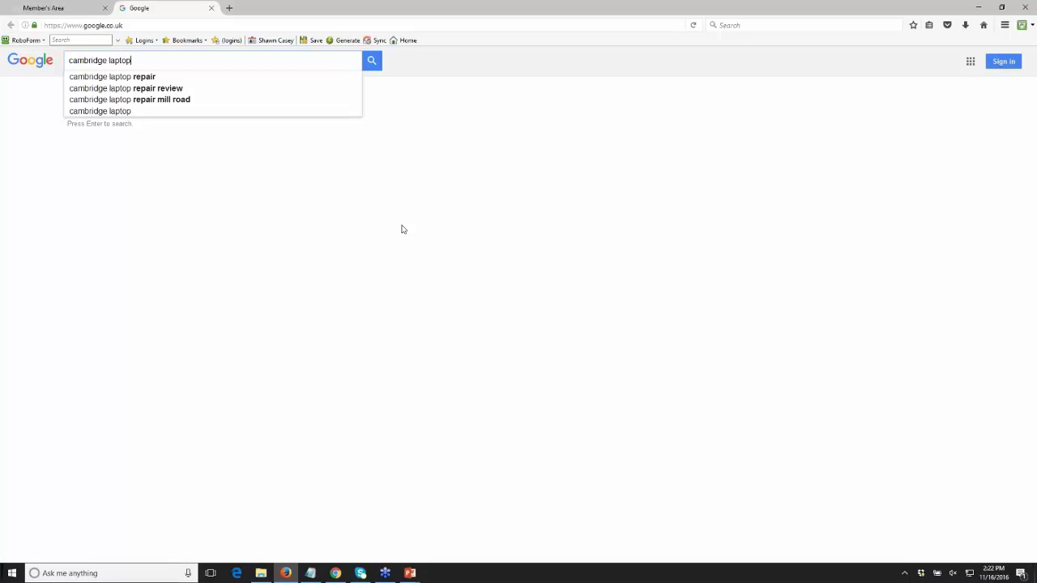
{"action": "left_click", "coordinate": [269, 76]}
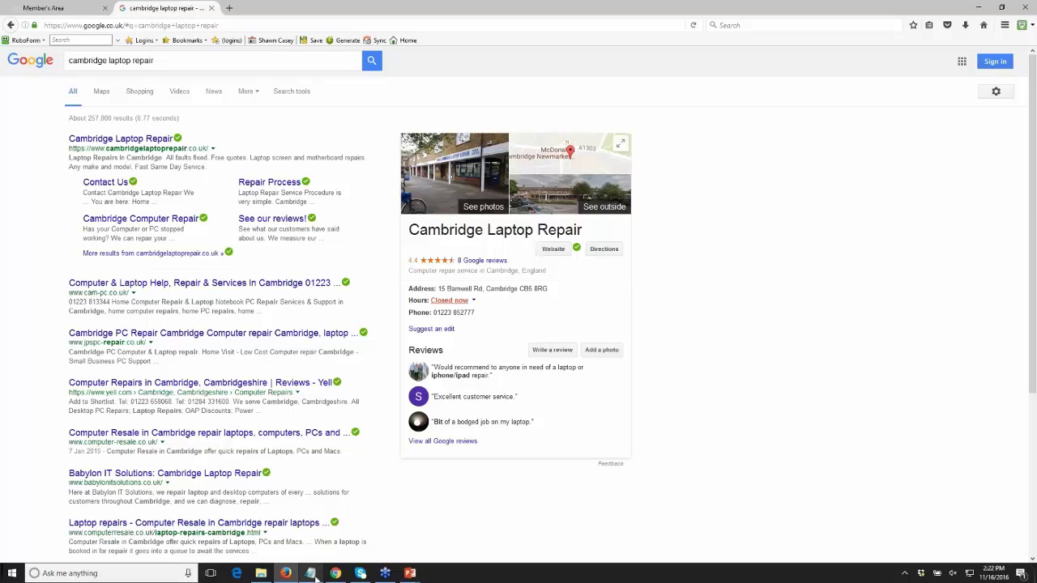
- Compare the search results with the Cambridge Laptop Repair homepage in Chrome, then open the site's Laptop Screen Replacement page
{"action": "left_click", "coordinate": [340, 572]}
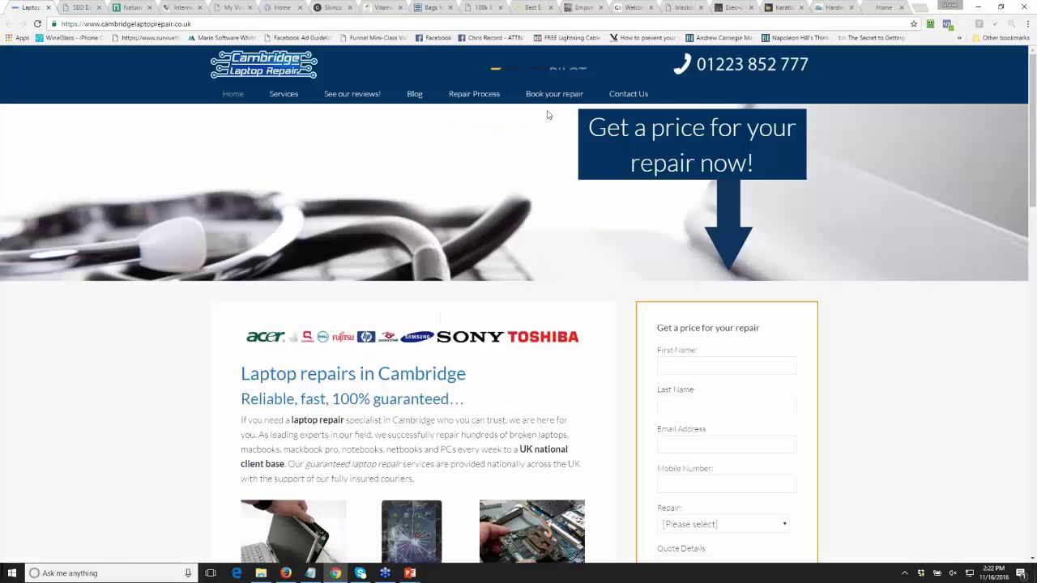
{"action": "mouse_move", "coordinate": [640, 94]}
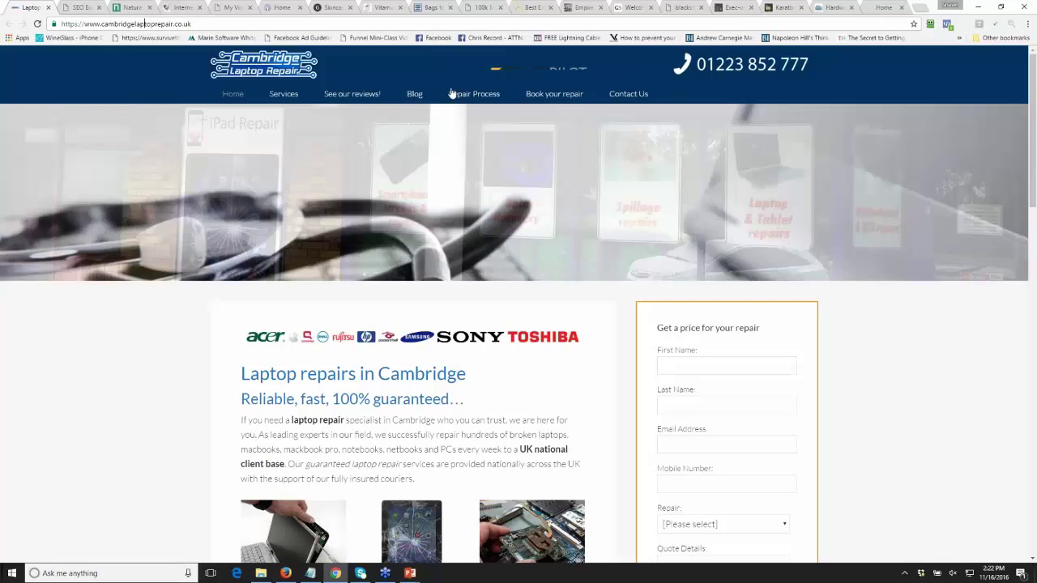
{"action": "left_click", "coordinate": [287, 572]}
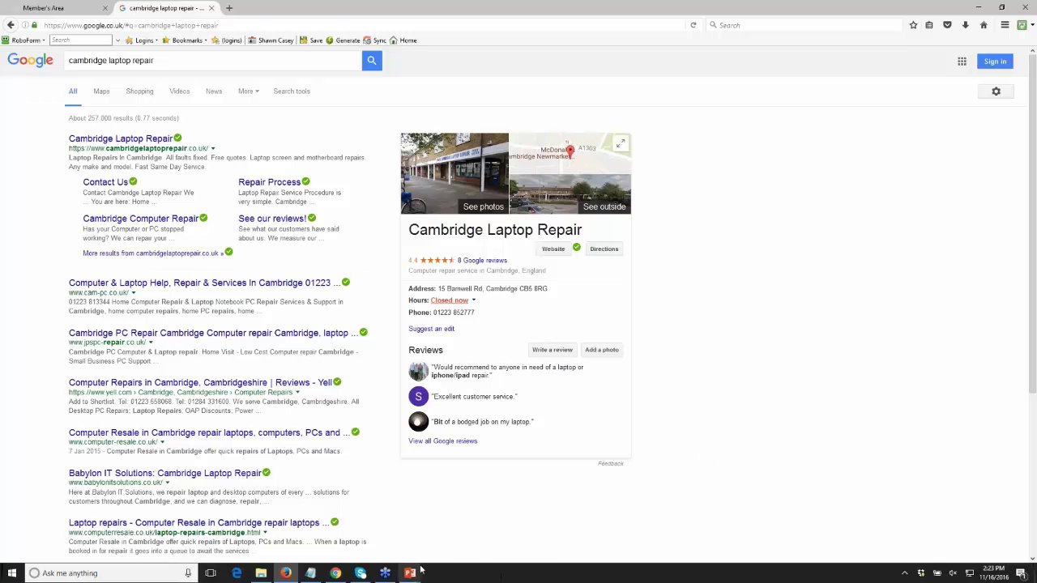
{"action": "left_click", "coordinate": [335, 574]}
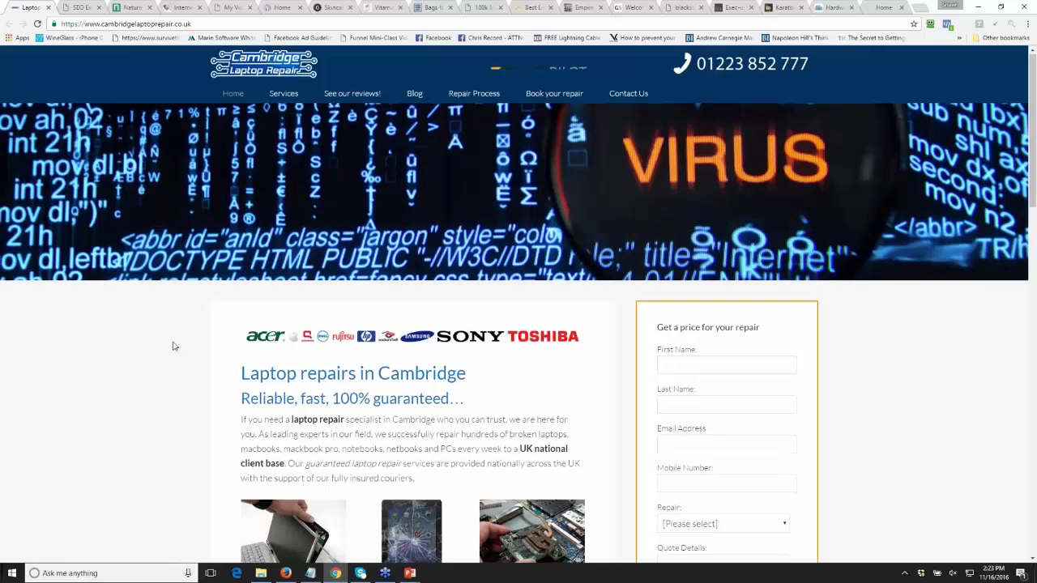
{"action": "scroll", "coordinate": [173, 345], "scroll_direction": "down", "scroll_amount": 3}
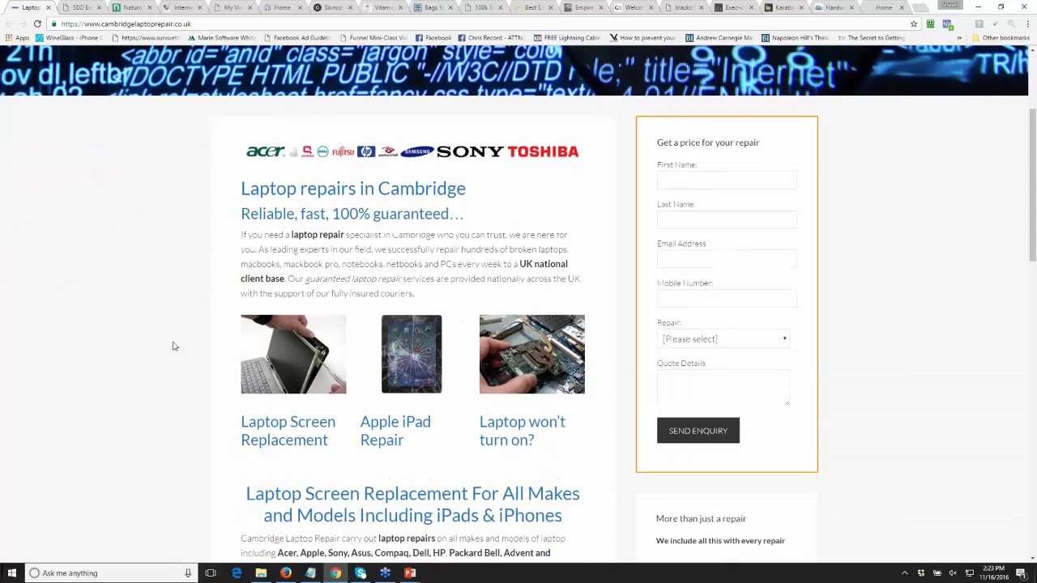
{"action": "scroll", "coordinate": [172, 346], "scroll_direction": "down", "scroll_amount": 1}
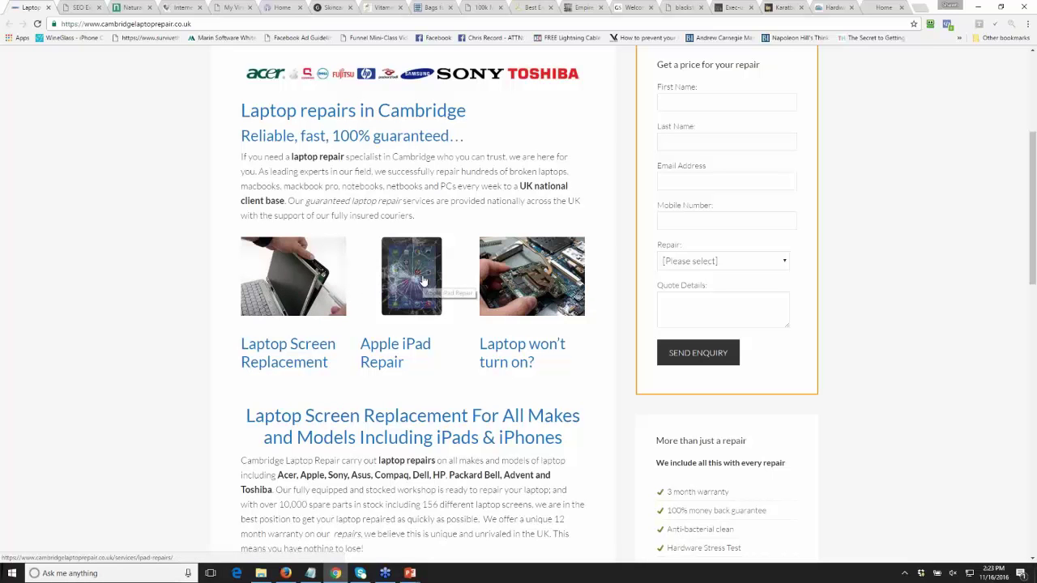
{"action": "left_click", "coordinate": [312, 351]}
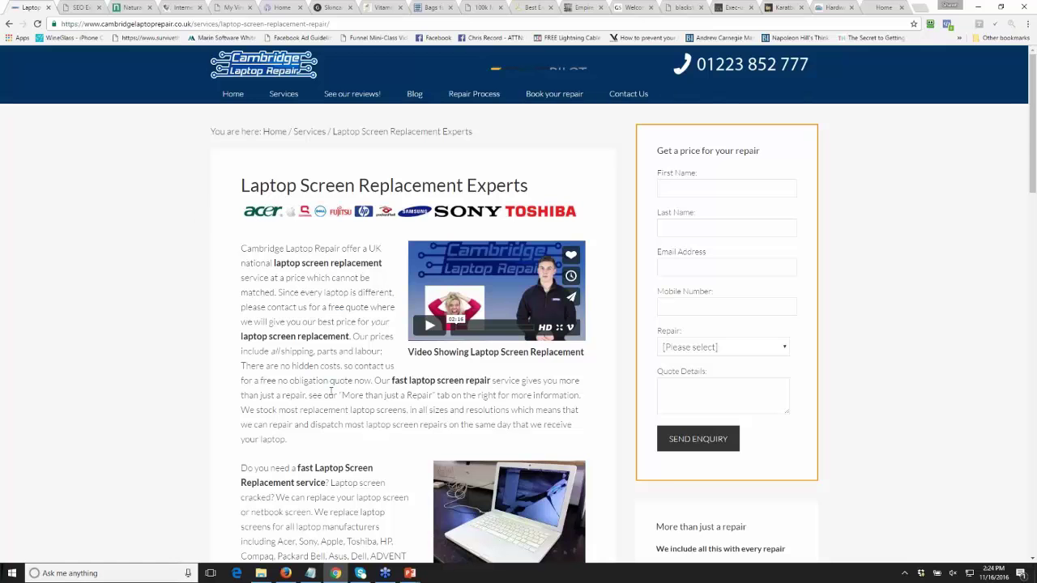
- Return to Firefox and change the Google UK search to "cambridge laptop screen repair"
{"action": "left_click", "coordinate": [285, 573]}
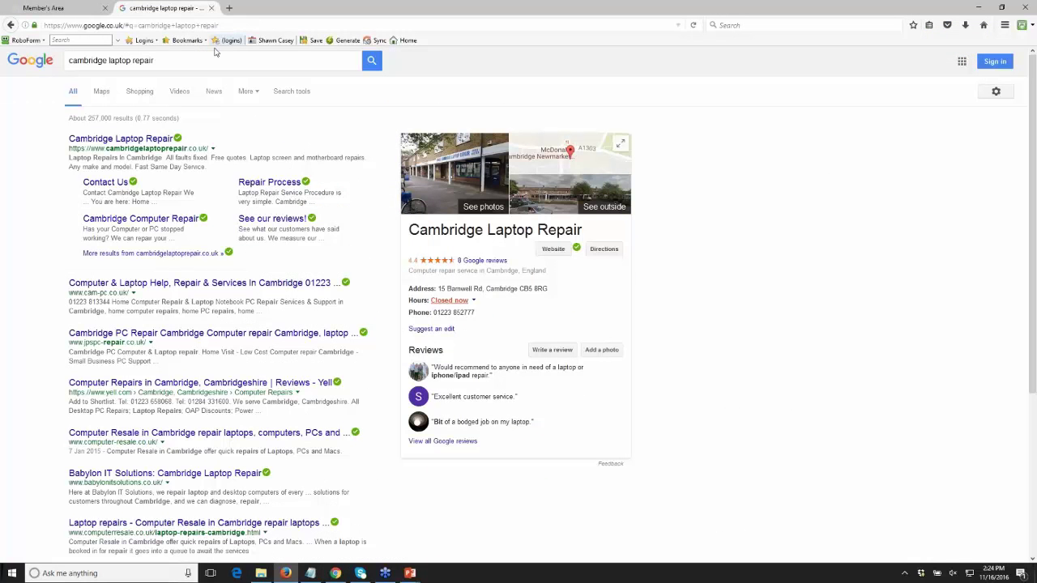
{"action": "left_click", "coordinate": [197, 65]}
{"action": "key", "text": "BackSpace"}
{"action": "key", "text": "BackSpace"}
{"action": "key", "text": "BackSpace"}
{"action": "key", "text": "BackSpace"}
{"action": "key", "text": "BackSpace"}
{"action": "key", "text": "BackSpace"}
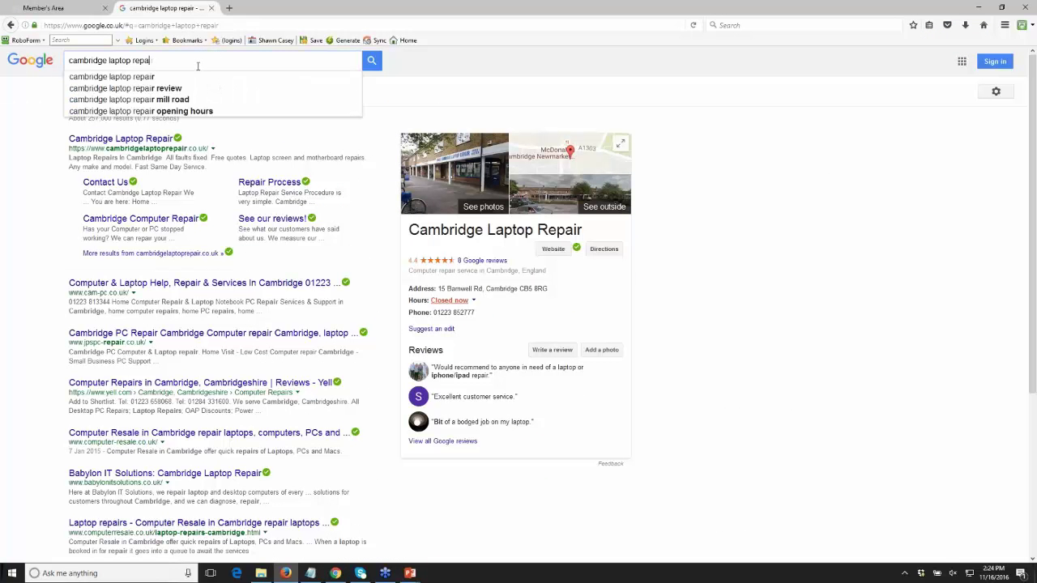
{"action": "type", "text": "scree"}
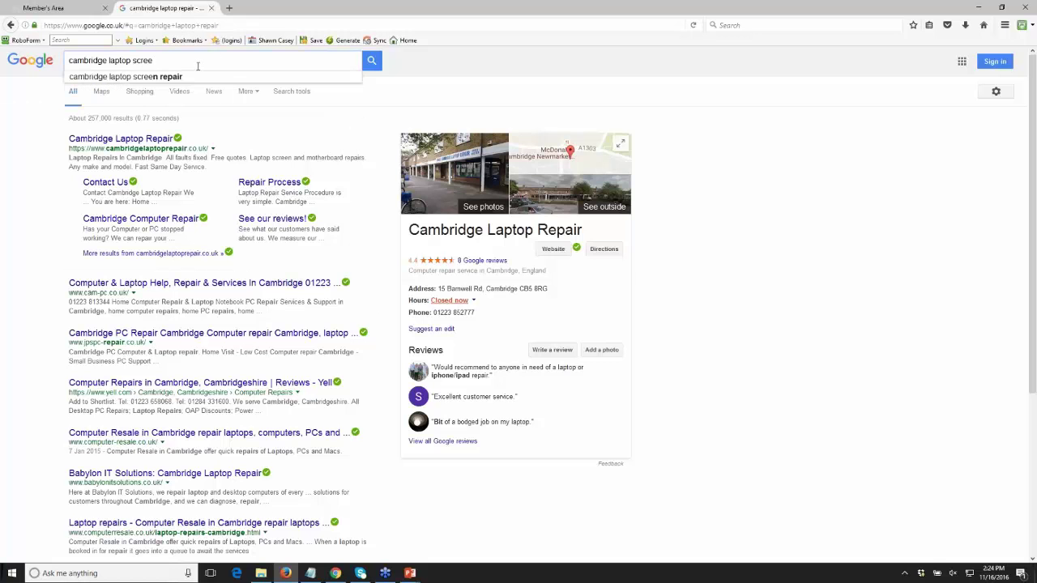
{"action": "type", "text": "n repair"}
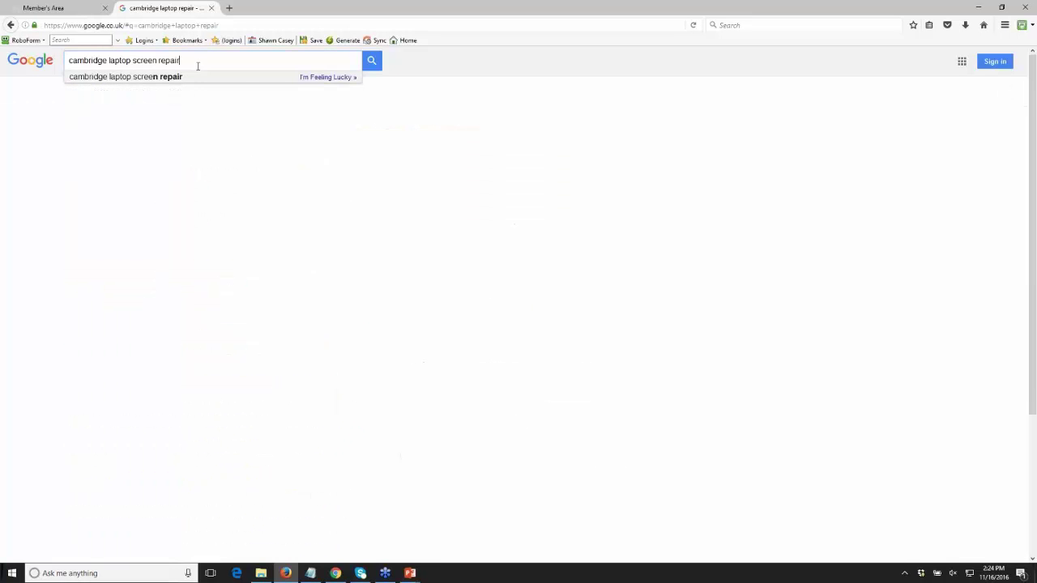
{"action": "key", "text": "Return"}
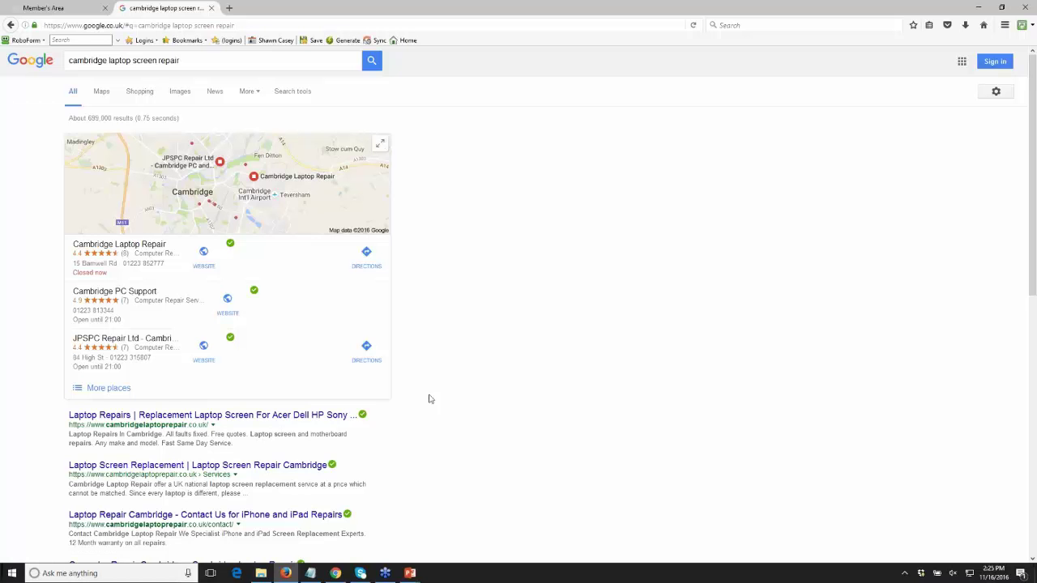
- Review the organic results below the map listings for pages belonging to cambridgelaptoprepair.co.uk
{"action": "scroll", "coordinate": [421, 397], "scroll_direction": "down", "scroll_amount": 5}
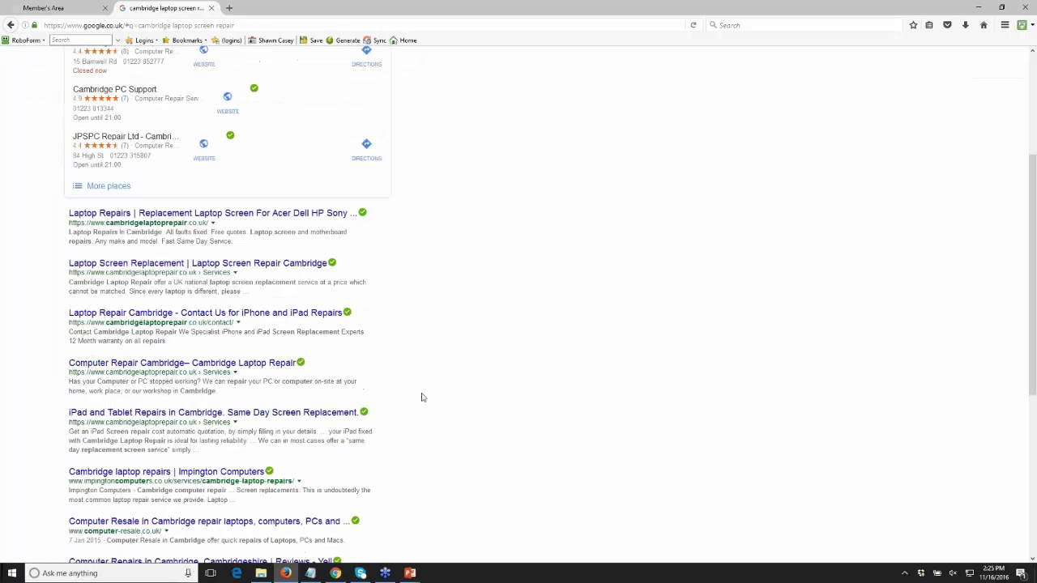
{"action": "left_click_drag", "start_coordinate": [69, 232], "coordinate": [63, 332]}
{"action": "left_click", "coordinate": [51, 346]}
- Switch to Chrome, open the site's Liquid Spill Repair service page and review its full content
{"action": "left_click", "coordinate": [334, 573]}
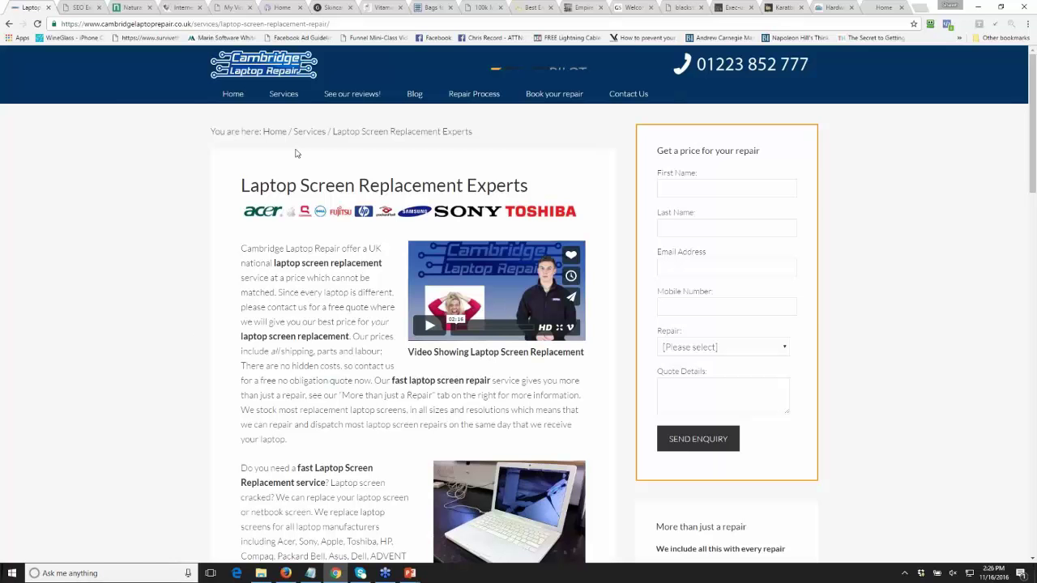
{"action": "mouse_move", "coordinate": [290, 99]}
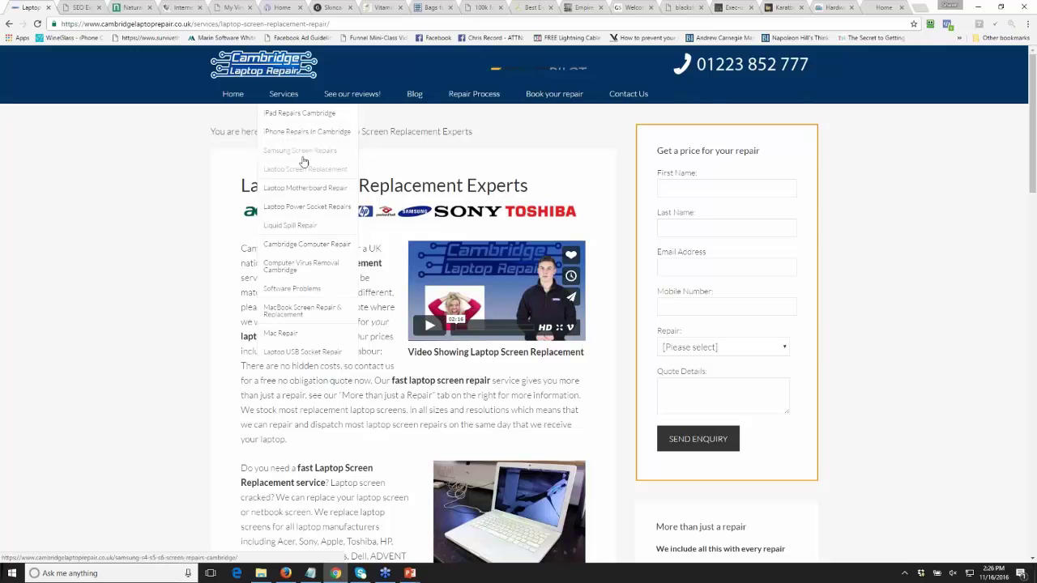
{"action": "left_click", "coordinate": [299, 234]}
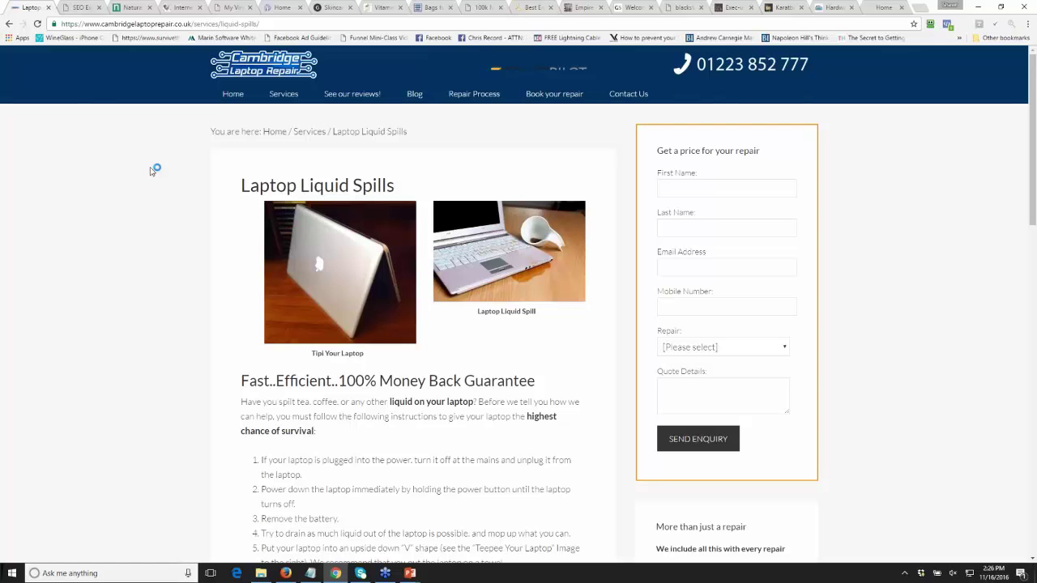
{"action": "scroll", "coordinate": [151, 170], "scroll_direction": "down", "scroll_amount": 3}
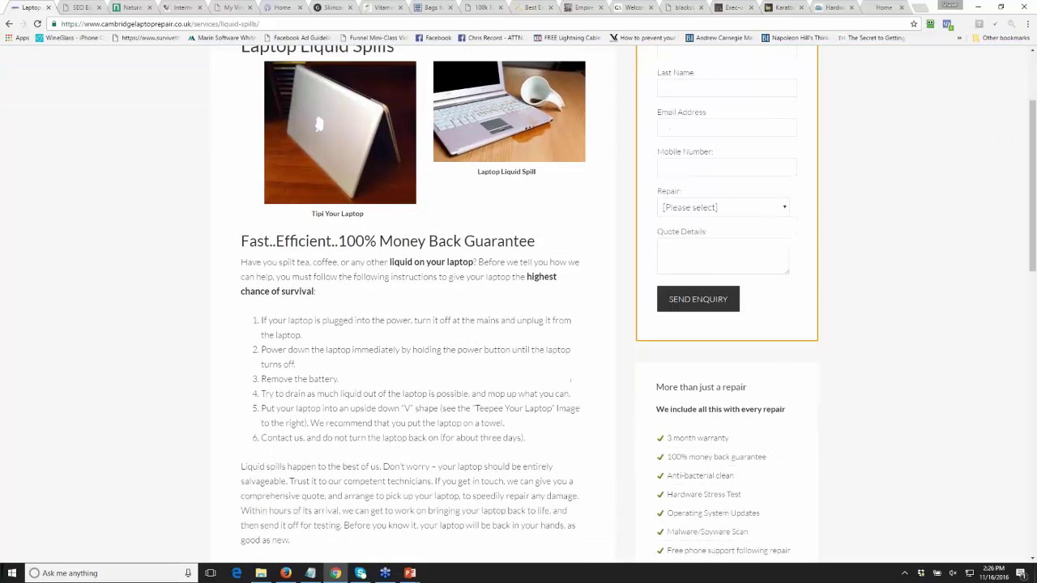
{"action": "scroll", "coordinate": [518, 305], "scroll_direction": "down", "scroll_amount": 2}
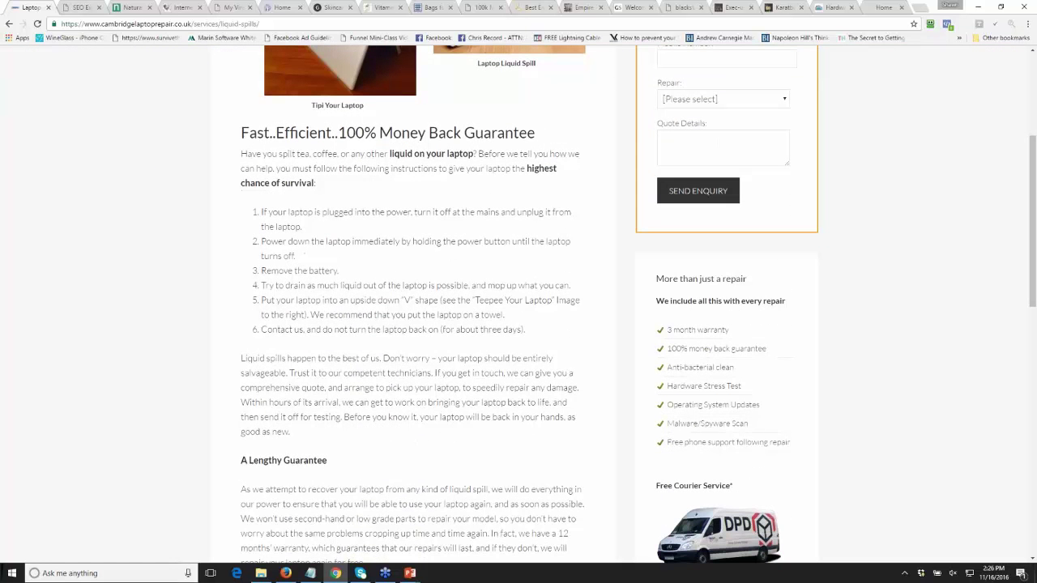
{"action": "scroll", "coordinate": [518, 305], "scroll_direction": "down", "scroll_amount": 4}
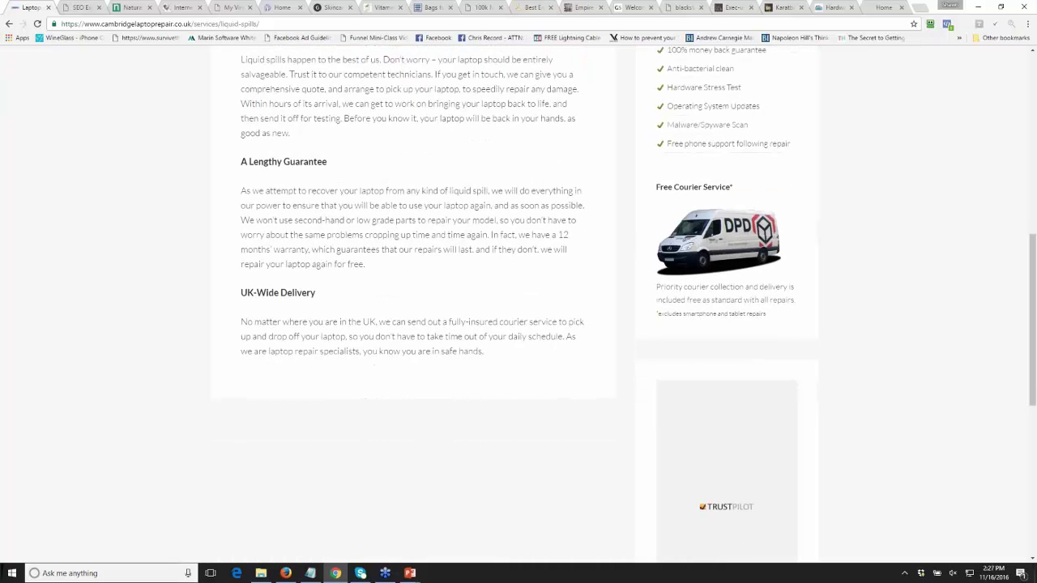
{"action": "scroll", "coordinate": [319, 264], "scroll_direction": "up", "scroll_amount": 8}
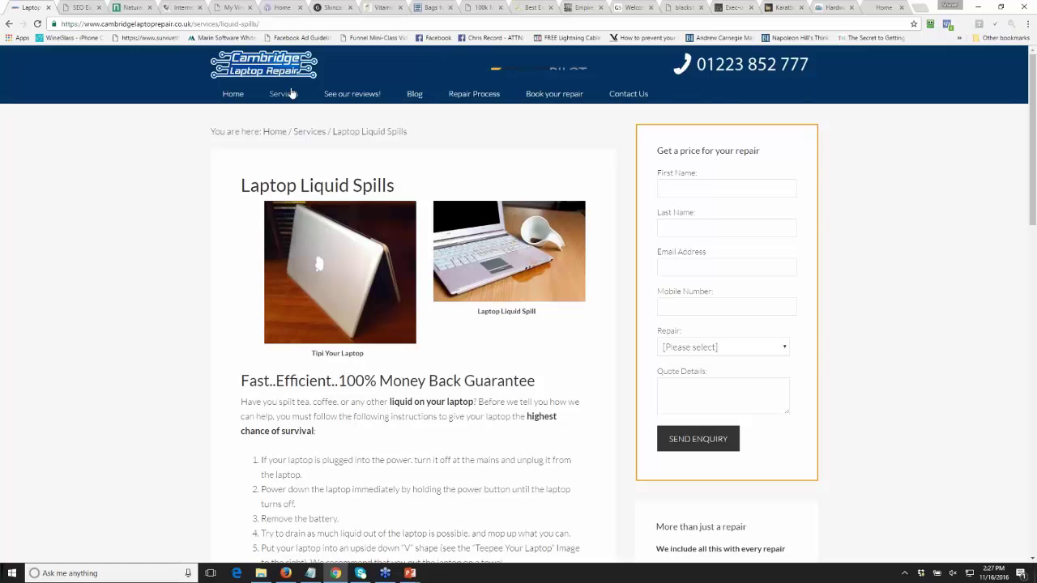
- Open the Cambridge Laptop Repair blog and look through its posts down to the Microsoft Windows 8.1 Updates entry
{"action": "mouse_move", "coordinate": [289, 101]}
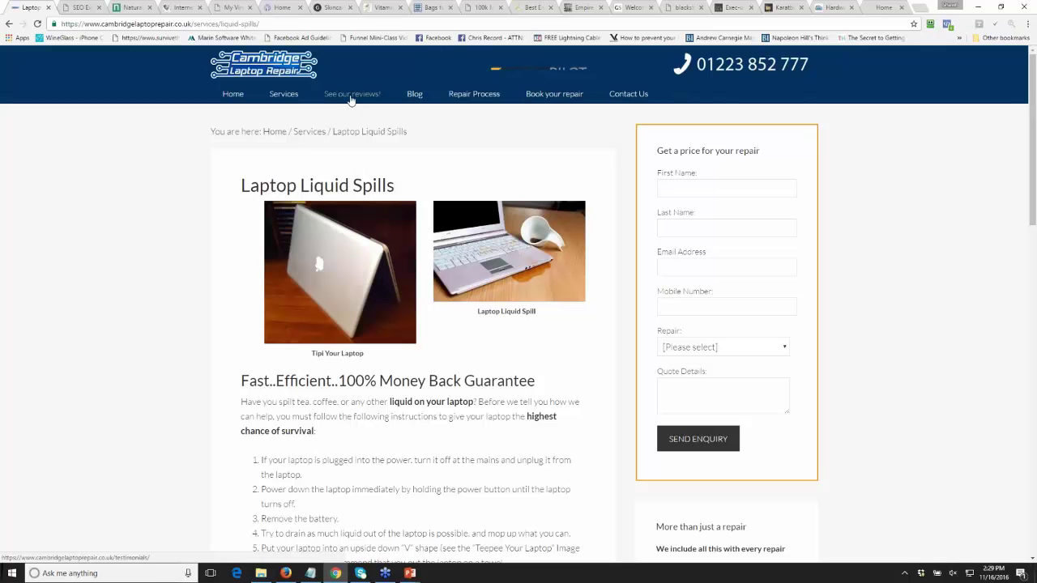
{"action": "left_click", "coordinate": [415, 95]}
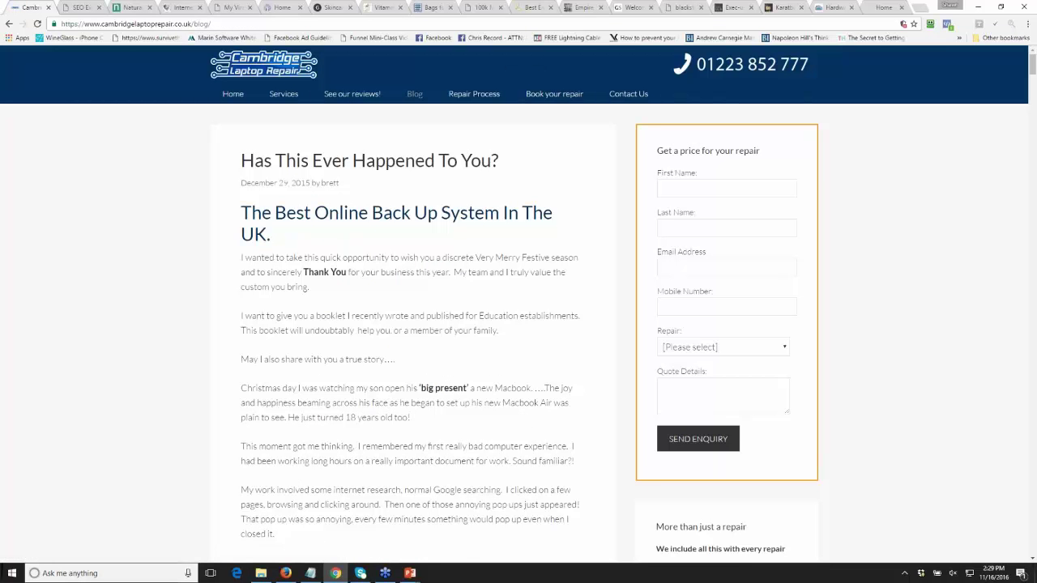
{"action": "scroll", "coordinate": [518, 299], "scroll_direction": "down", "scroll_amount": 20}
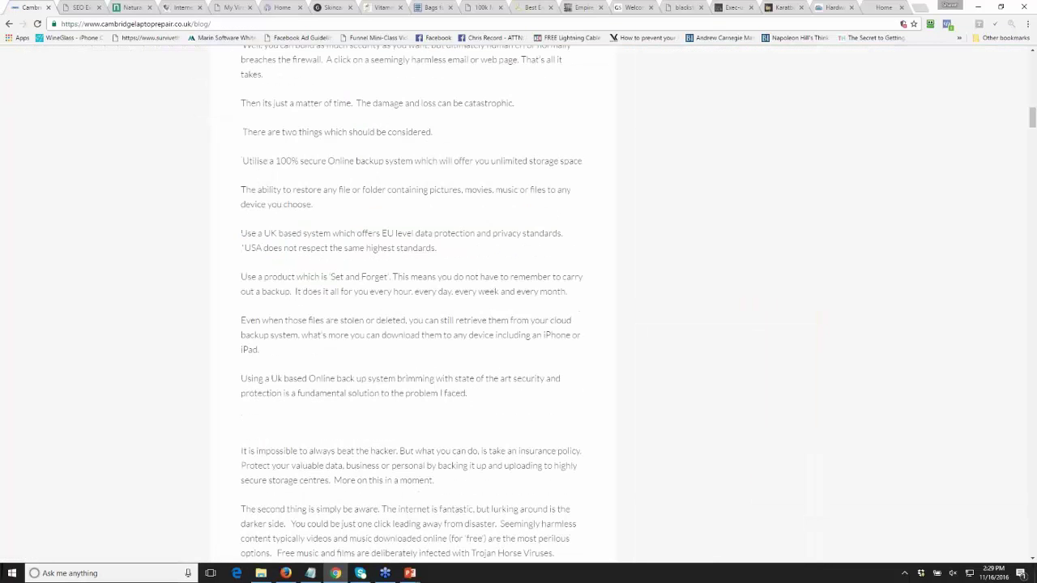
{"action": "scroll", "coordinate": [518, 299], "scroll_direction": "down", "scroll_amount": 20}
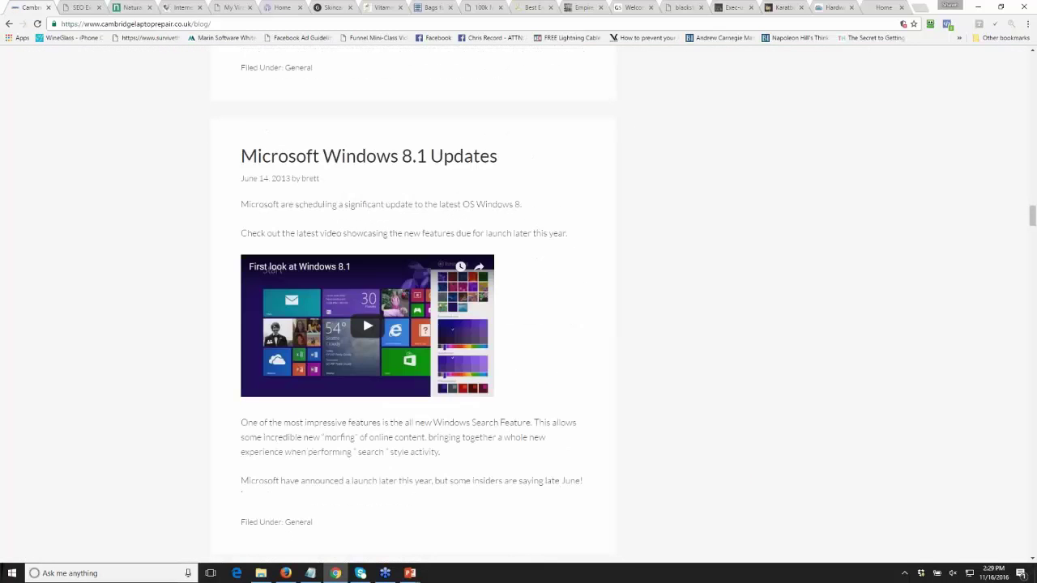
- Look through the blog's laptop screen repair post below the Windows 8.1 entry and return to the start of the blog
{"action": "scroll", "coordinate": [518, 300], "scroll_direction": "down", "scroll_amount": 5}
{"action": "scroll", "coordinate": [519, 299], "scroll_direction": "up", "scroll_amount": 5}
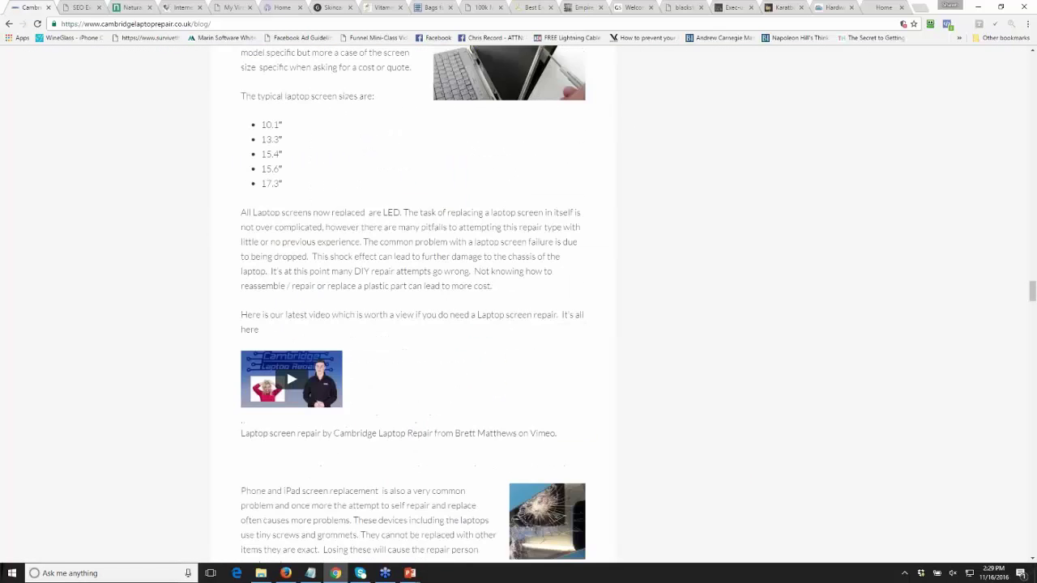
{"action": "scroll", "coordinate": [518, 300], "scroll_direction": "down", "scroll_amount": 5}
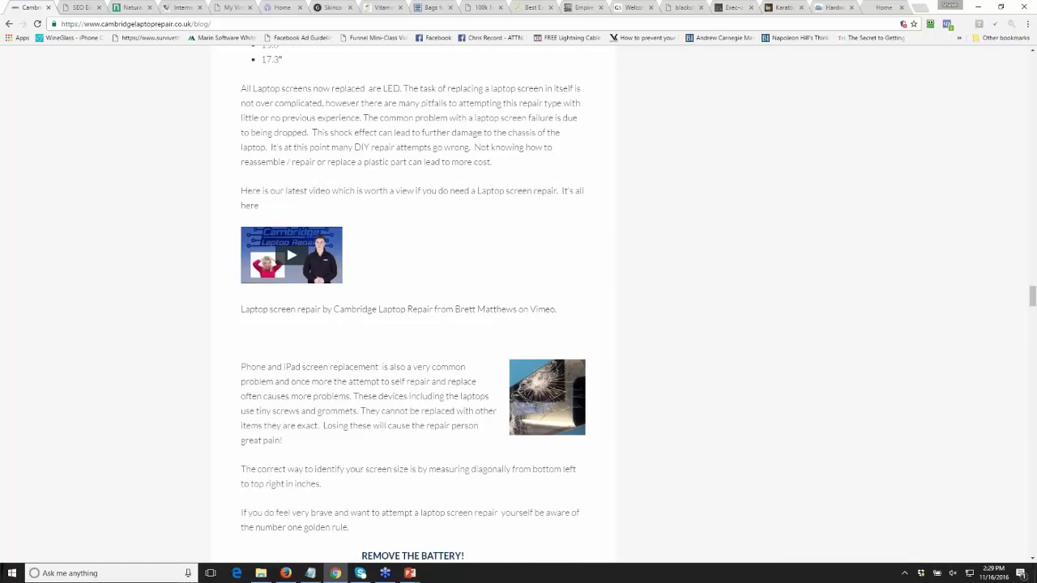
{"action": "scroll", "coordinate": [518, 299], "scroll_direction": "up", "scroll_amount": 15}
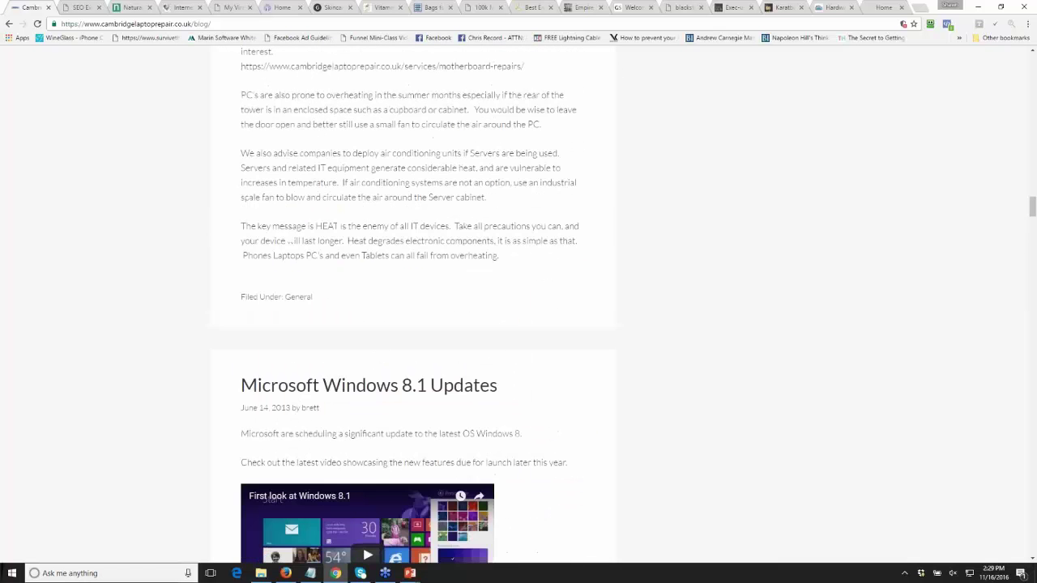
{"action": "scroll", "coordinate": [289, 156], "scroll_direction": "up", "scroll_amount": 20}
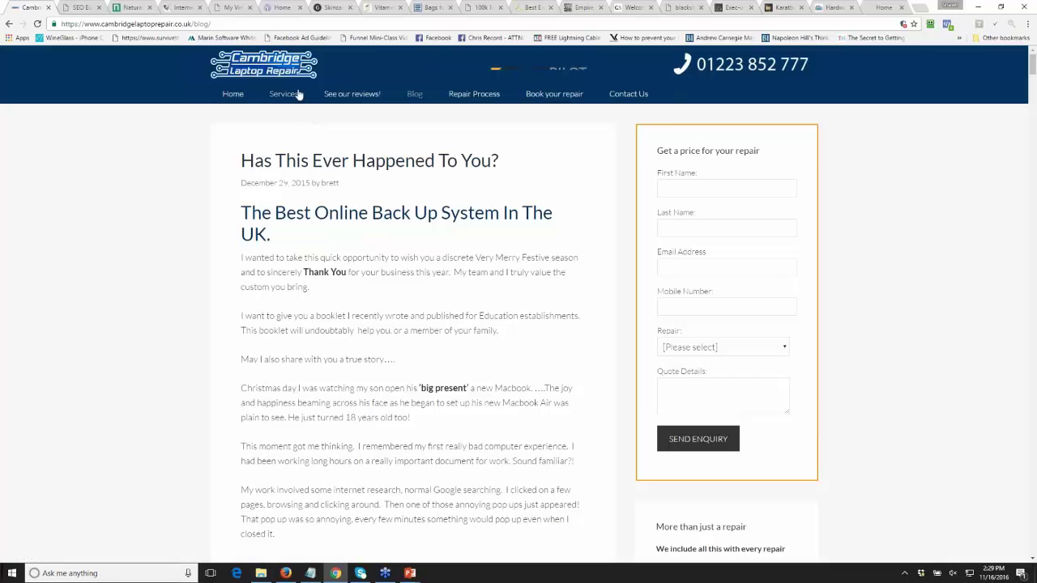
- View the site's iPad Repairs Cambridge service page, followed by its Laptop Screen Replacement page
{"action": "mouse_move", "coordinate": [287, 94]}
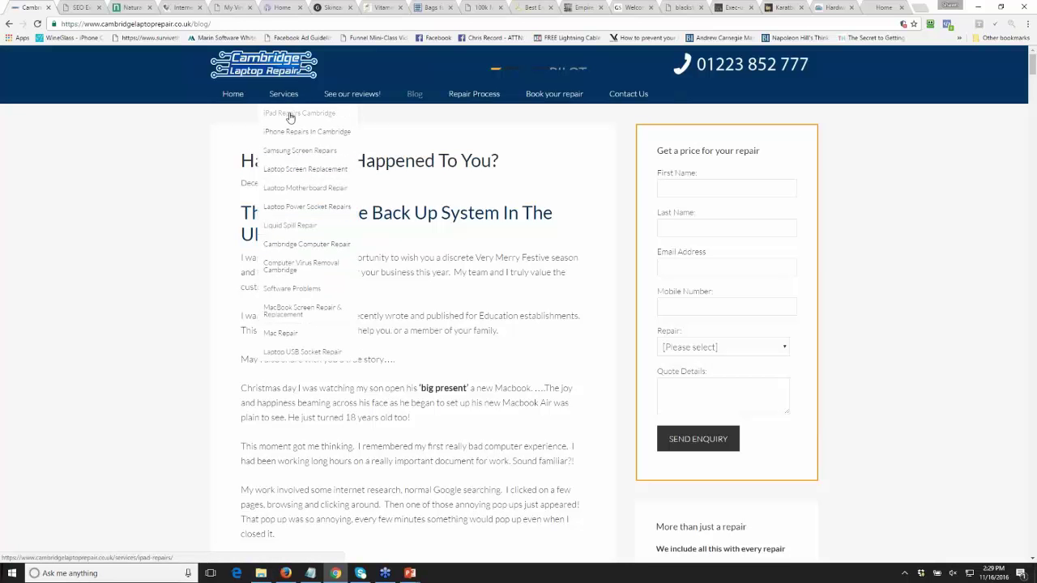
{"action": "left_click", "coordinate": [289, 115]}
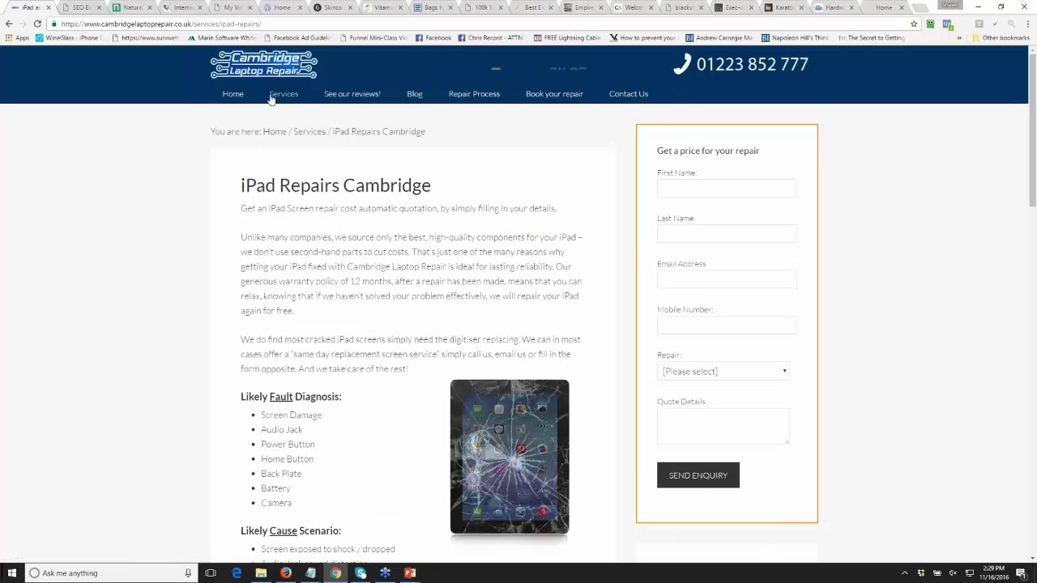
{"action": "mouse_move", "coordinate": [273, 98]}
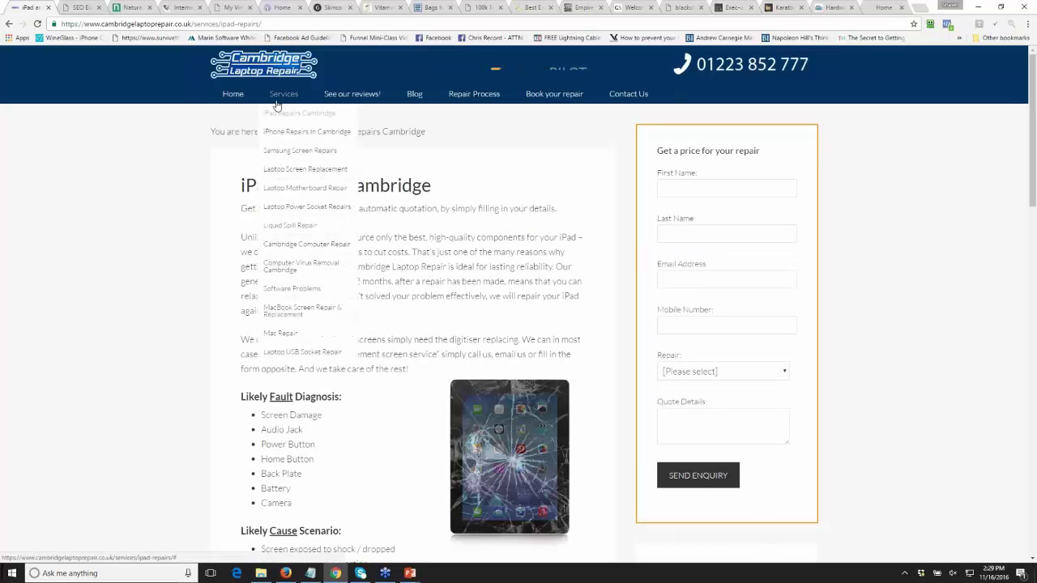
{"action": "left_click", "coordinate": [293, 176]}
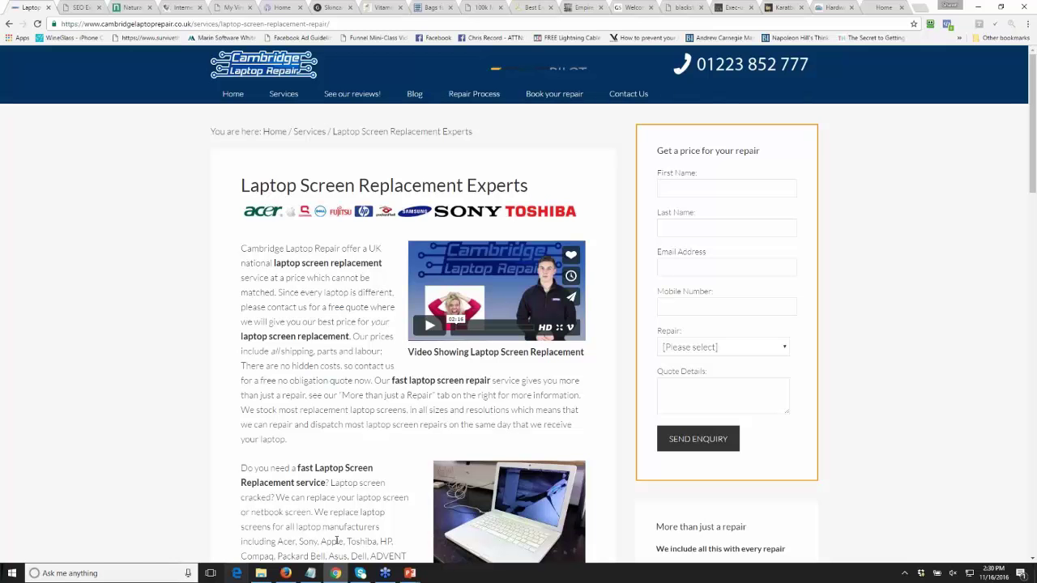
- Switch to Firefox and review the full first page of Google UK results for "cambridge laptop screen repair"
{"action": "left_click", "coordinate": [288, 573]}
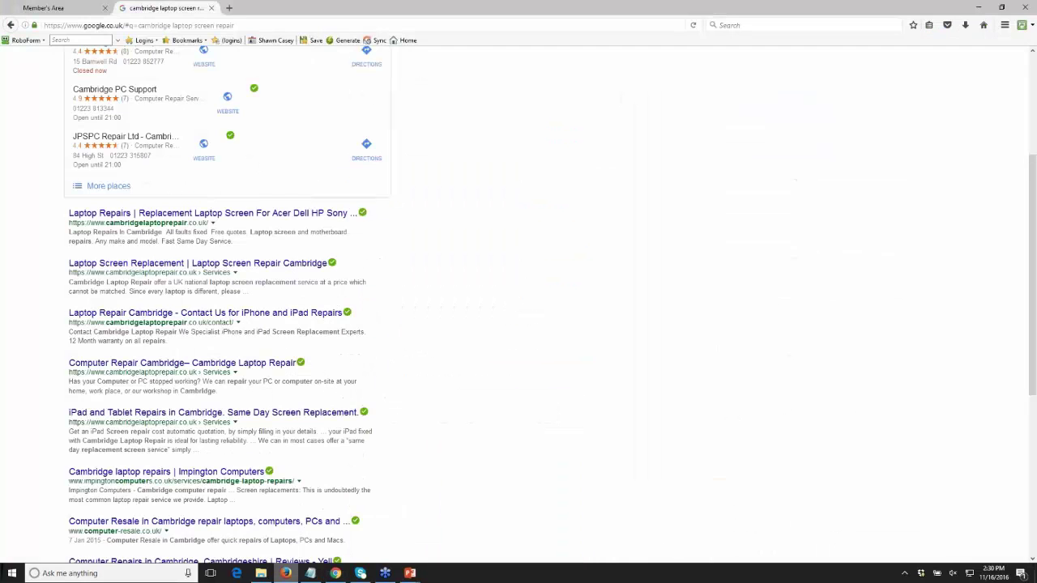
{"action": "scroll", "coordinate": [477, 255], "scroll_direction": "up", "scroll_amount": 5}
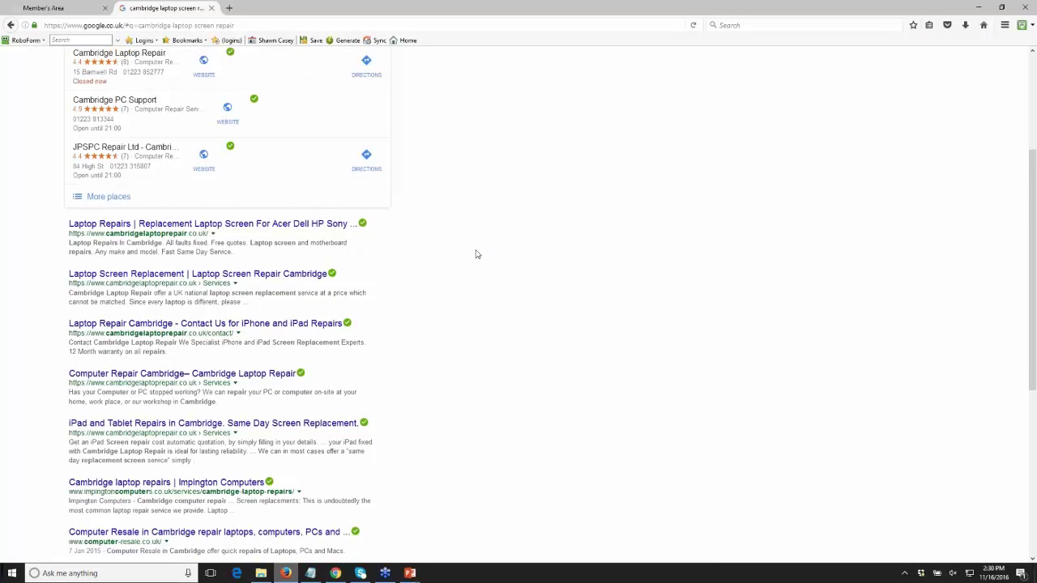
{"action": "scroll", "coordinate": [476, 254], "scroll_direction": "down", "scroll_amount": 10}
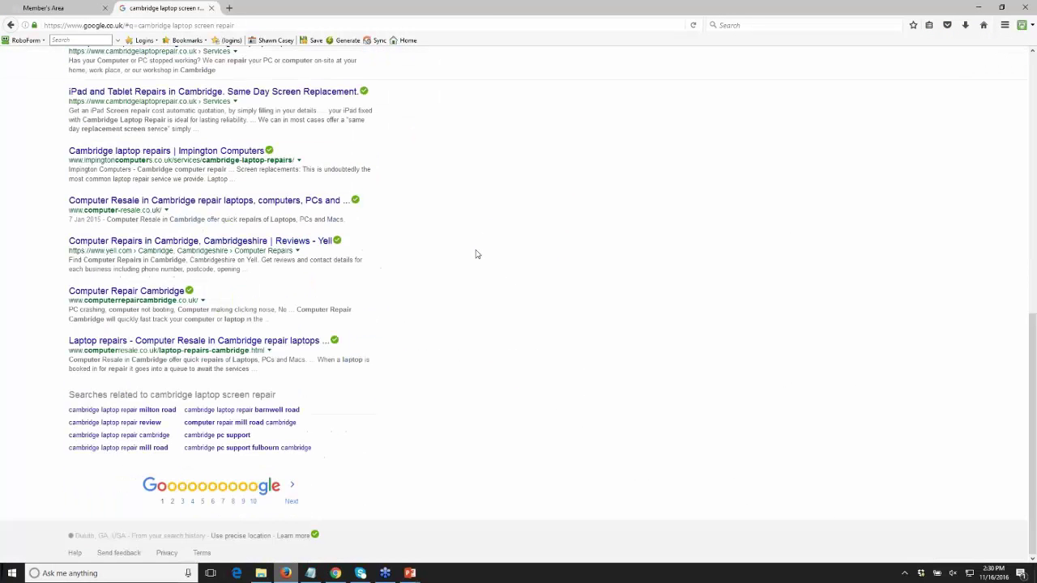
{"action": "scroll", "coordinate": [476, 255], "scroll_direction": "up", "scroll_amount": 10}
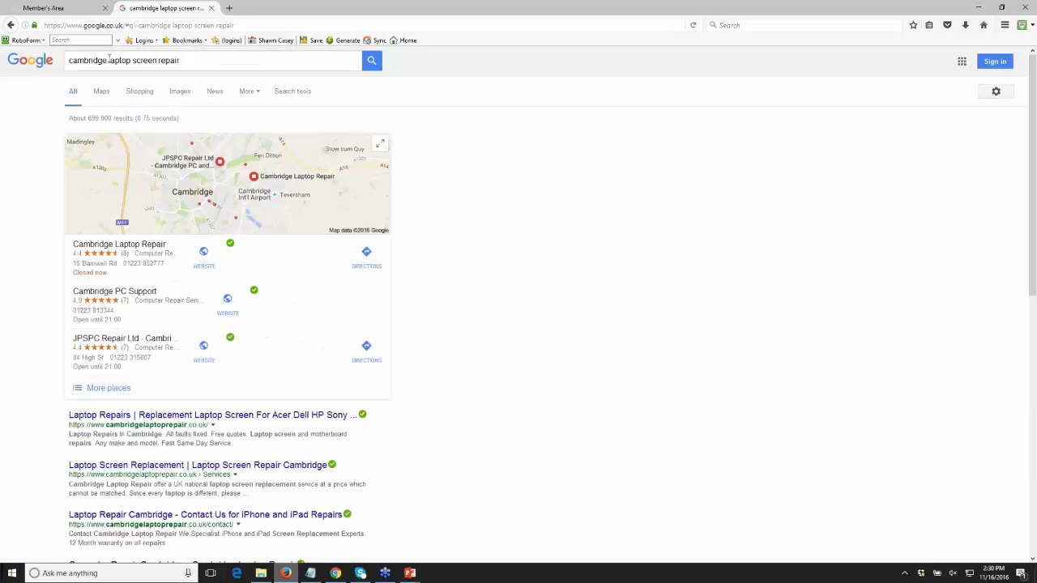
- Remove "cambridge" from the Google UK query to search for "laptop screen repair"
{"action": "left_click", "coordinate": [109, 60]}
{"action": "key", "text": "BackSpace"}
{"action": "key", "text": "BackSpace"}
{"action": "key", "text": "BackSpace"}
{"action": "key", "text": "BackSpace"}
{"action": "key", "text": "BackSpace"}
{"action": "key", "text": "BackSpace"}
{"action": "key", "text": "BackSpace"}
{"action": "key", "text": "BackSpace"}
{"action": "key", "text": "BackSpace"}
{"action": "key", "text": "BackSpace"}
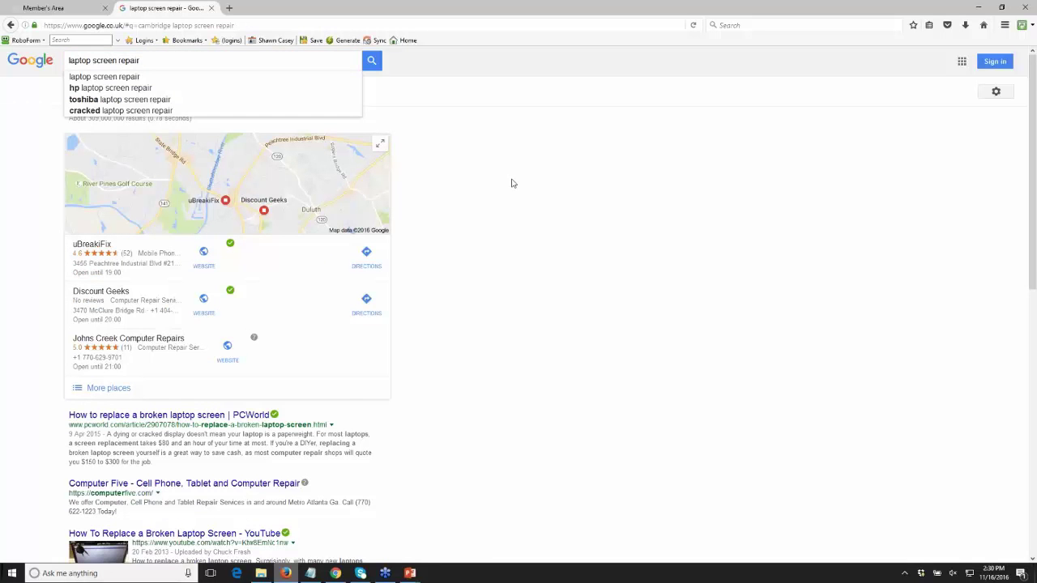
- Open the YouTube result "How To Replace a Broken Laptop Screen" from the organic listings and pause its playback
{"action": "scroll", "coordinate": [511, 183], "scroll_direction": "down", "scroll_amount": 6}
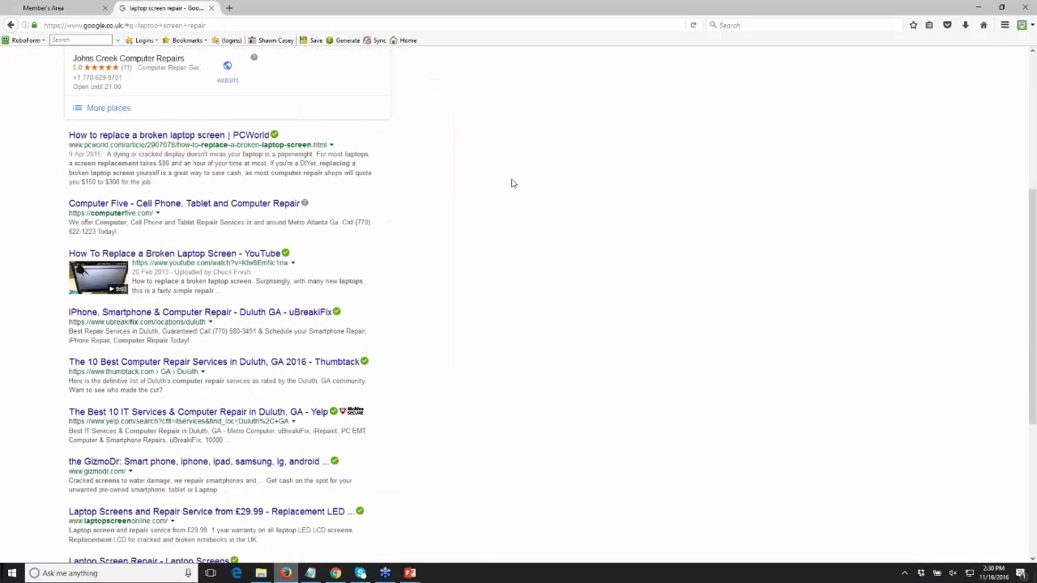
{"action": "scroll", "coordinate": [511, 183], "scroll_direction": "down", "scroll_amount": 1}
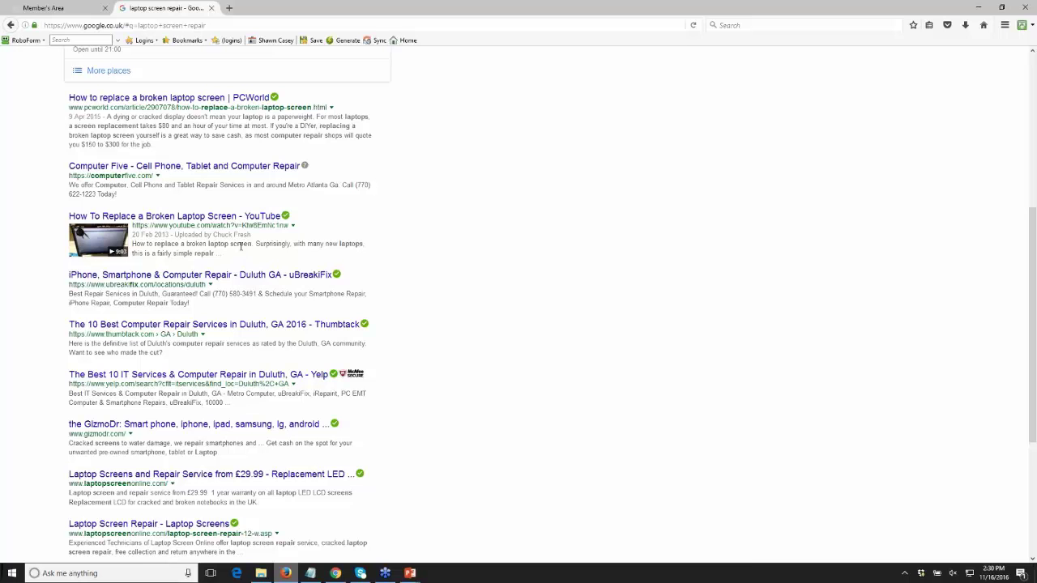
{"action": "left_click", "coordinate": [192, 217]}
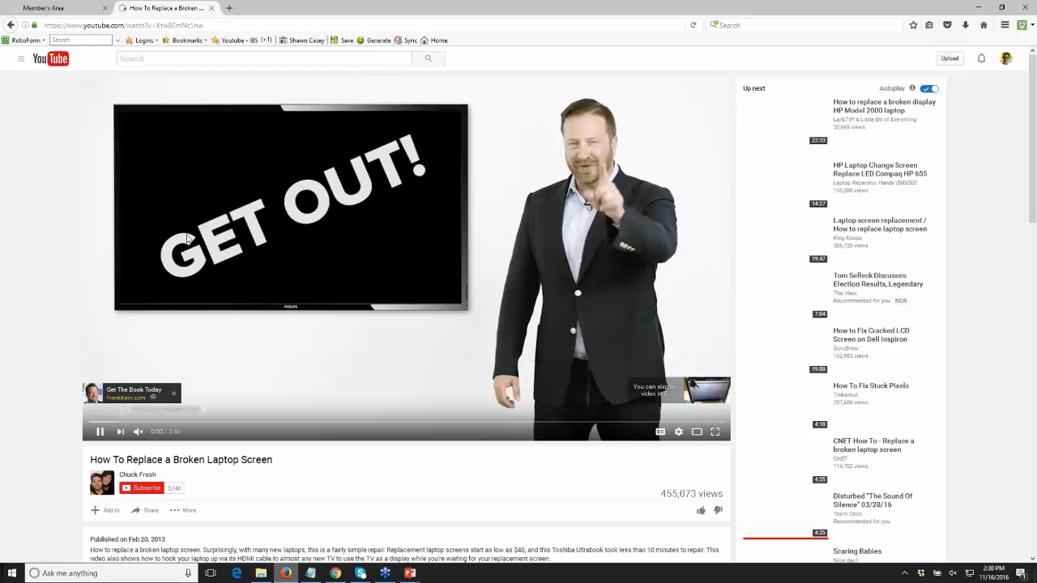
{"action": "left_click", "coordinate": [100, 432]}
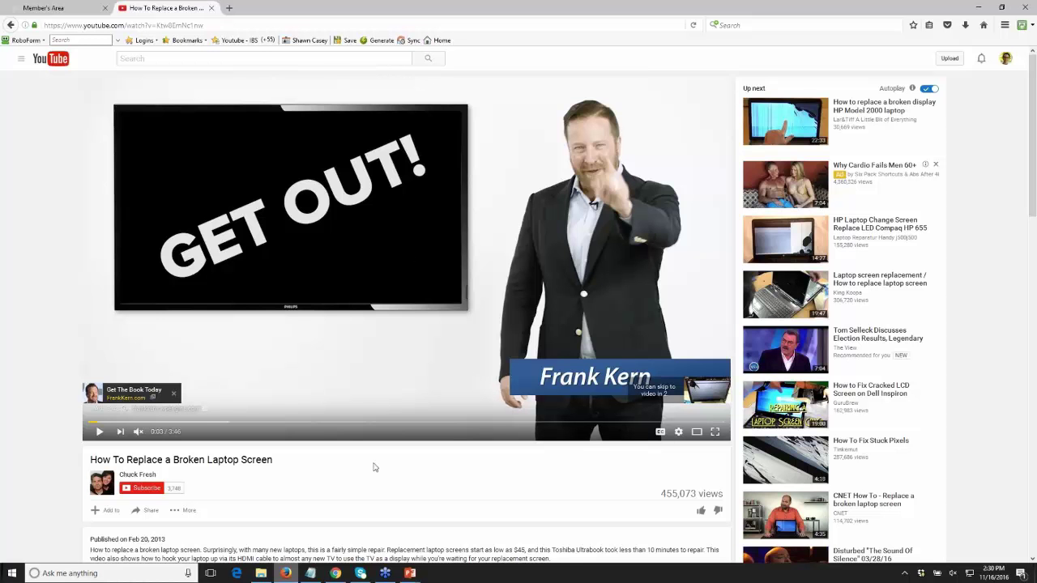
- Expand the video's description and examine its text, view count and category
{"action": "scroll", "coordinate": [375, 468], "scroll_direction": "down", "scroll_amount": 1}
{"action": "scroll", "coordinate": [374, 468], "scroll_direction": "down", "scroll_amount": 3}
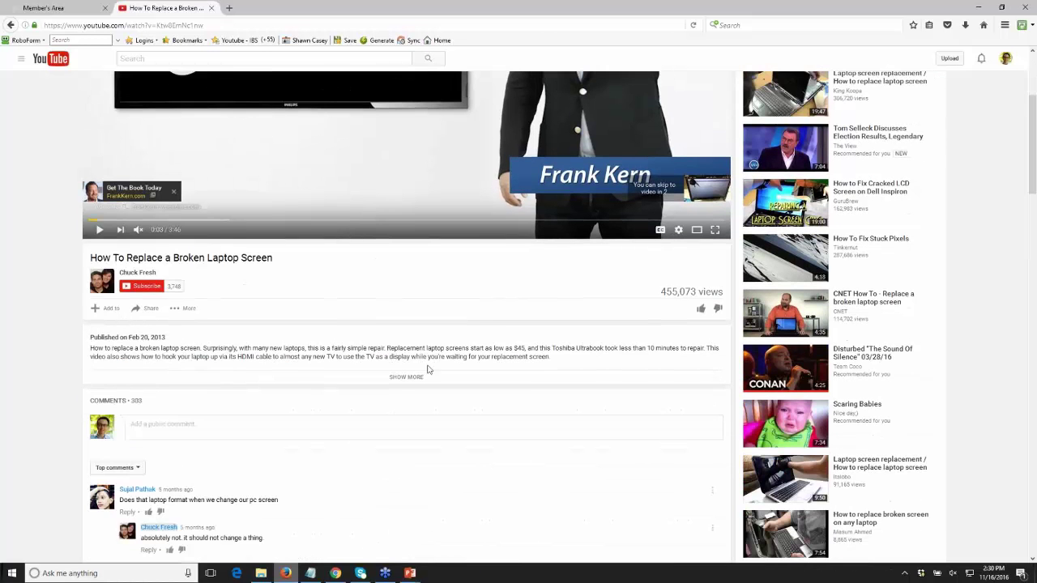
{"action": "left_click", "coordinate": [399, 379]}
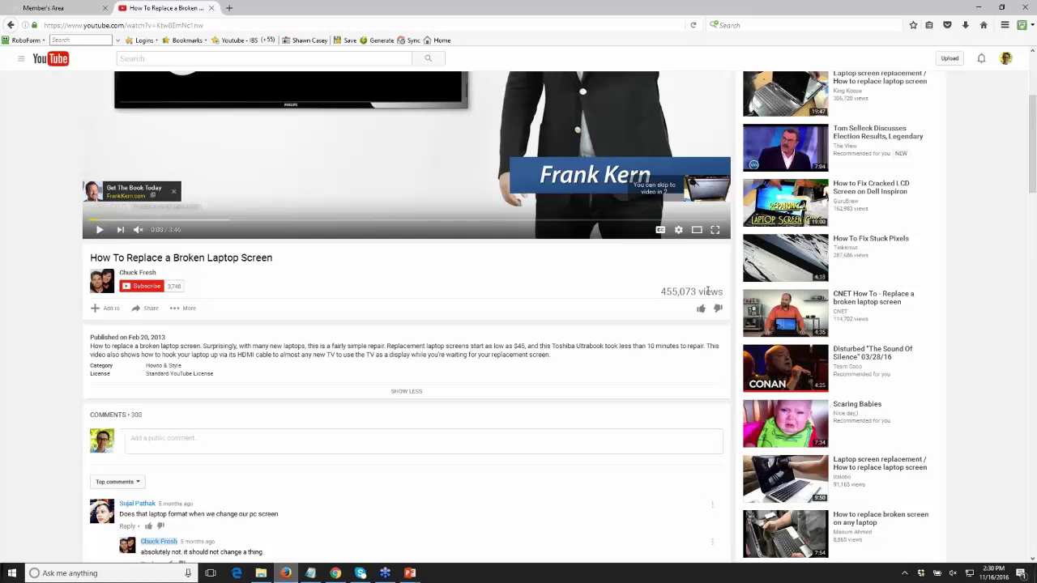
{"action": "left_click_drag", "start_coordinate": [660, 292], "coordinate": [724, 292]}
{"action": "left_click", "coordinate": [600, 290]}
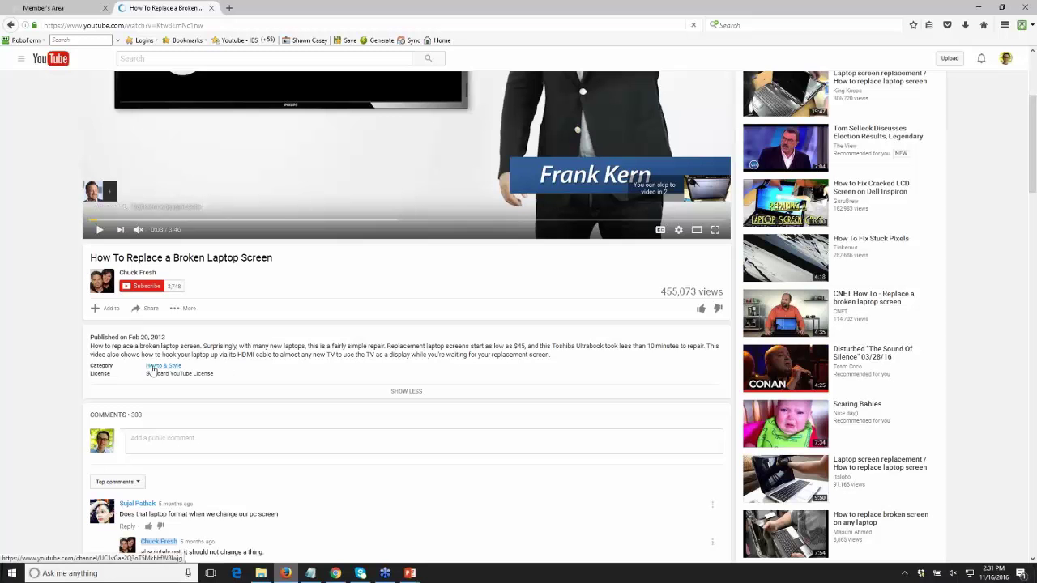
{"action": "mouse_move", "coordinate": [152, 367]}
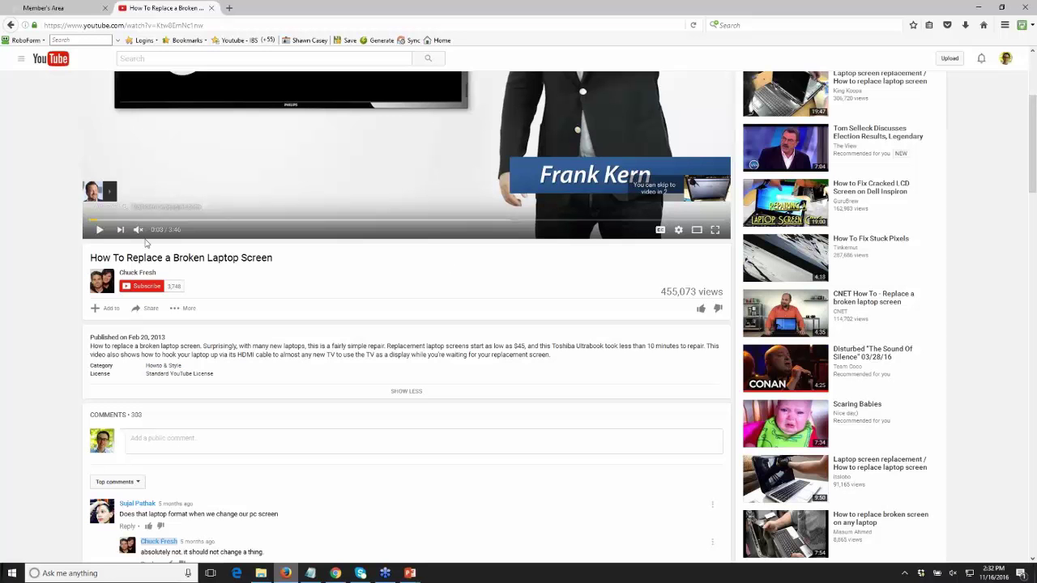
- Skip the ad and pause the laptop screen video at 8:56 on its closing title card with the website address
{"action": "left_click", "coordinate": [99, 231]}
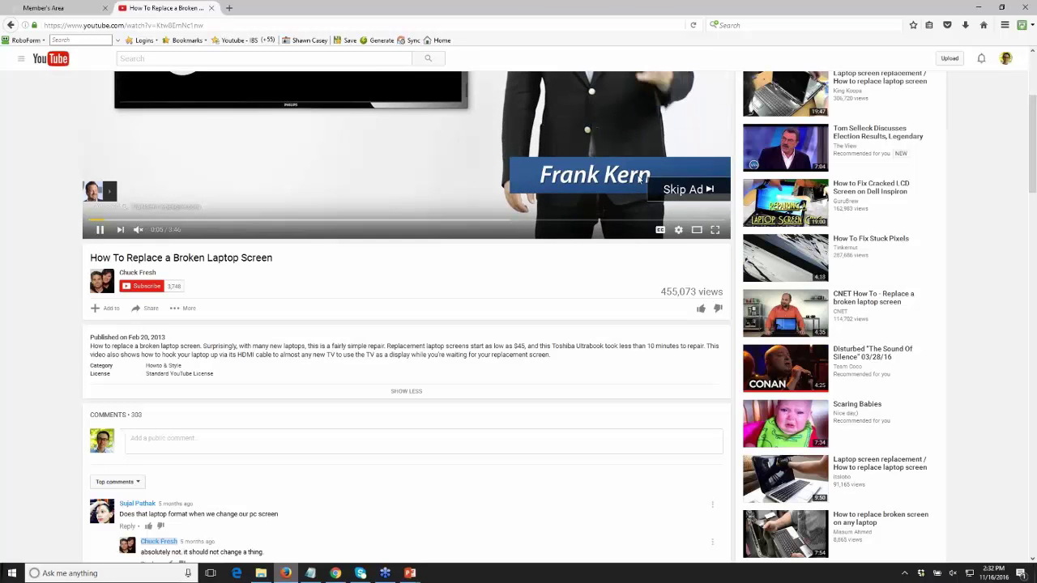
{"action": "left_click", "coordinate": [677, 191]}
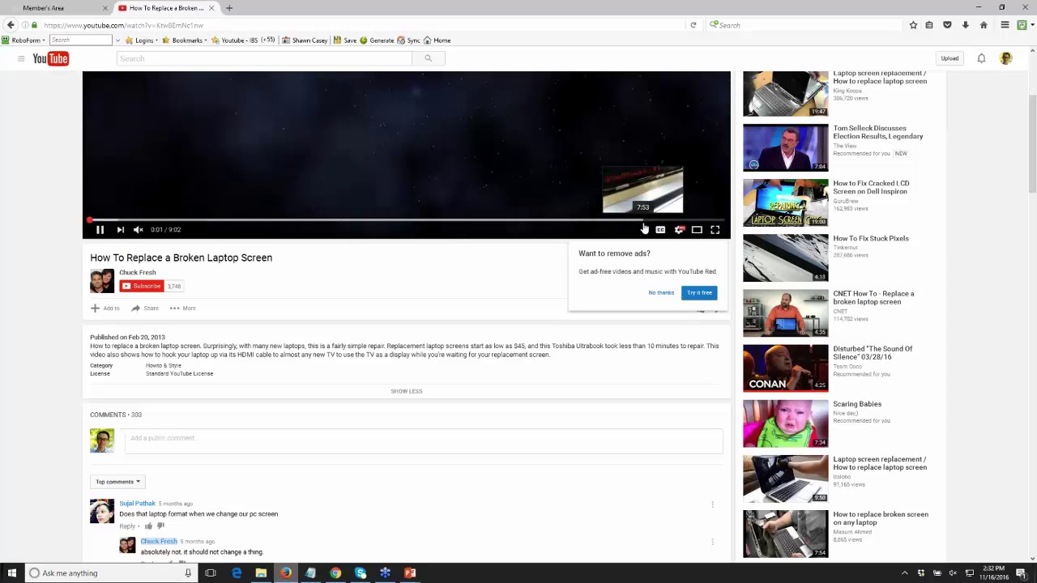
{"action": "left_click", "coordinate": [643, 221]}
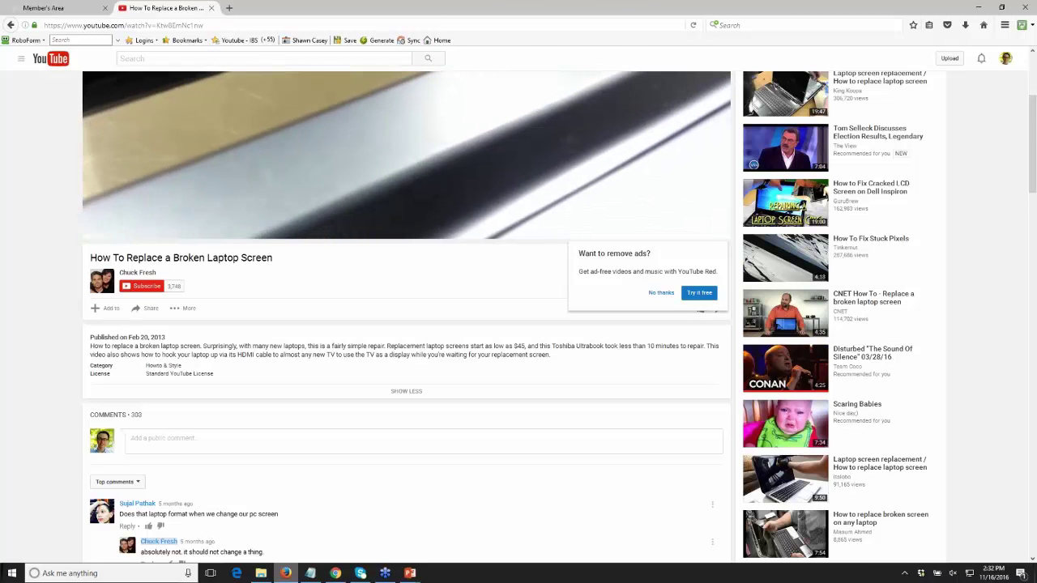
{"action": "scroll", "coordinate": [467, 413], "scroll_direction": "up", "scroll_amount": 5}
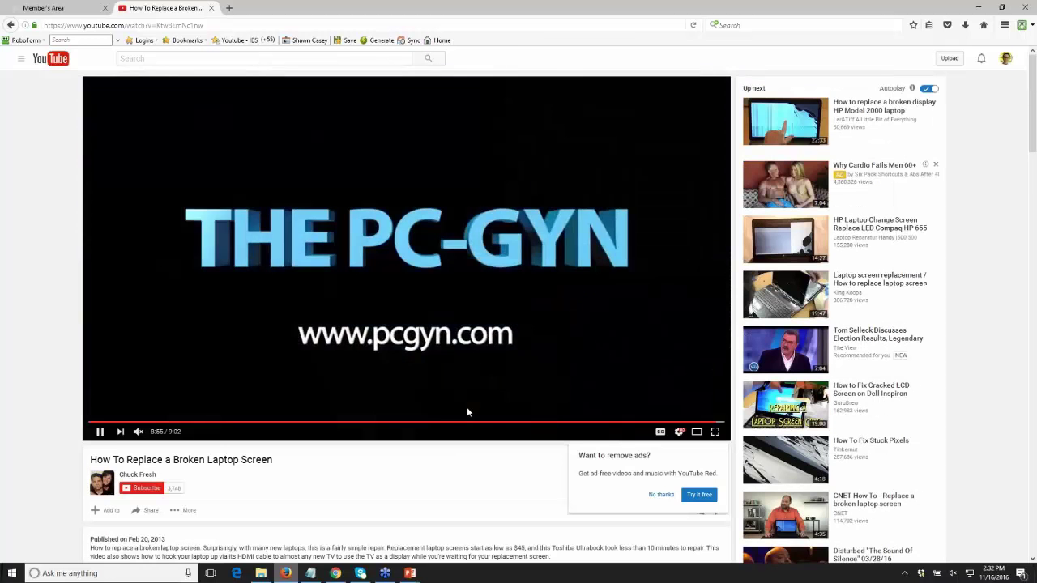
{"action": "left_click", "coordinate": [100, 430]}
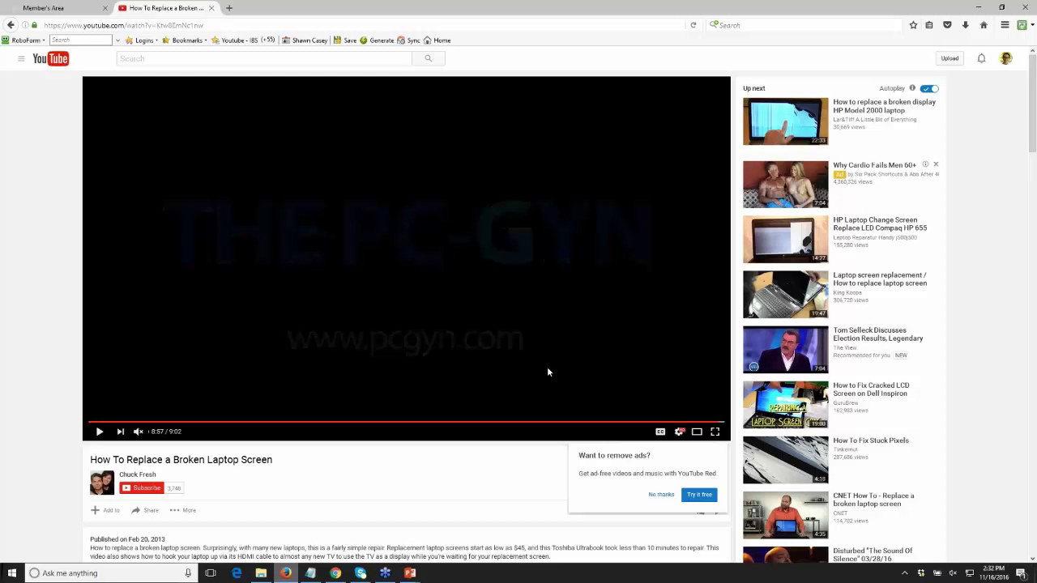
{"action": "left_click", "coordinate": [716, 422]}
{"action": "left_click_drag", "start_coordinate": [718, 429], "coordinate": [717, 432]}
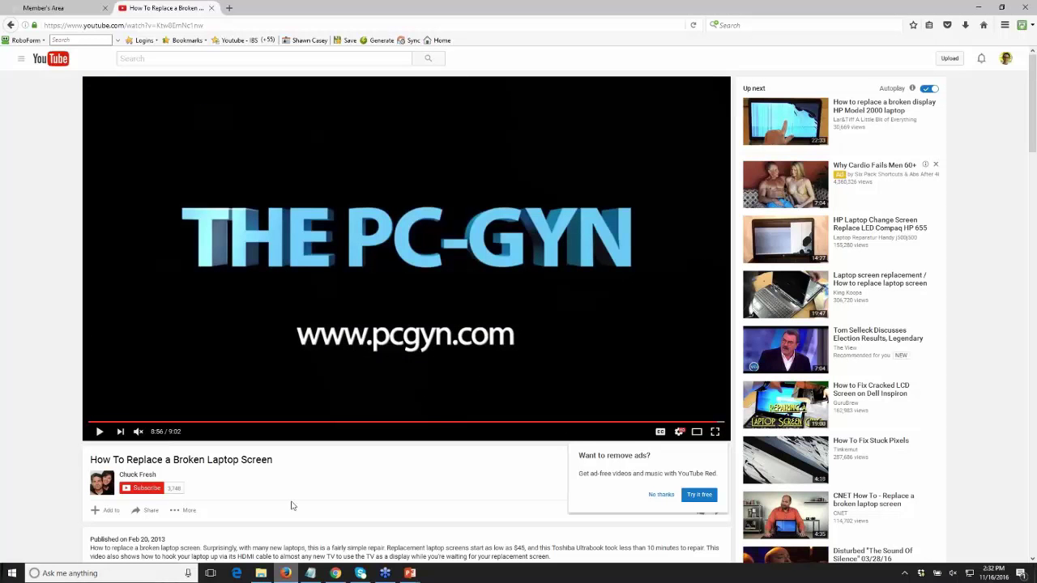